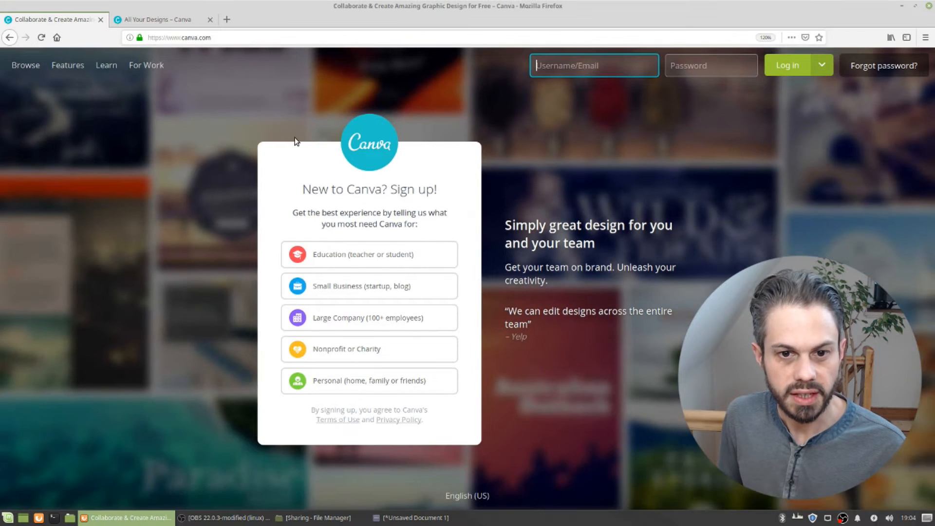
Switch to the All Your Designs tab
key(alt)
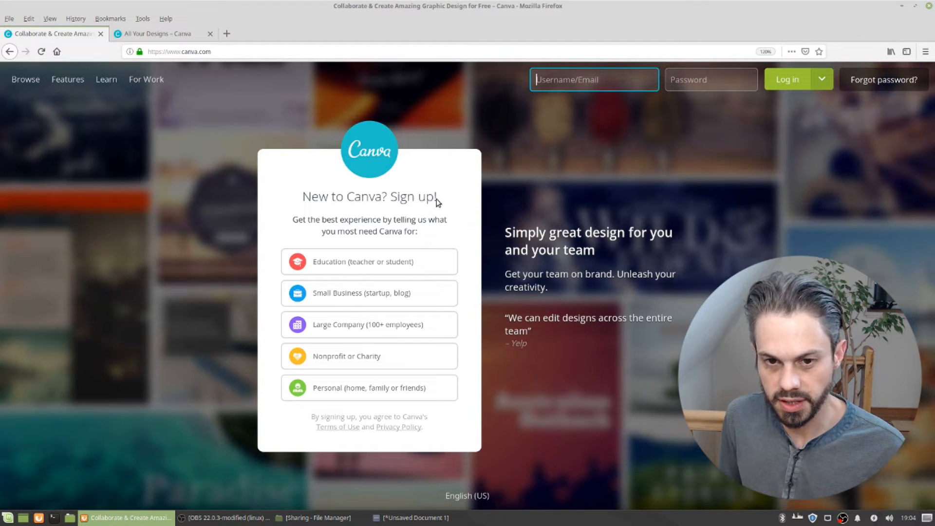
key(Tab)
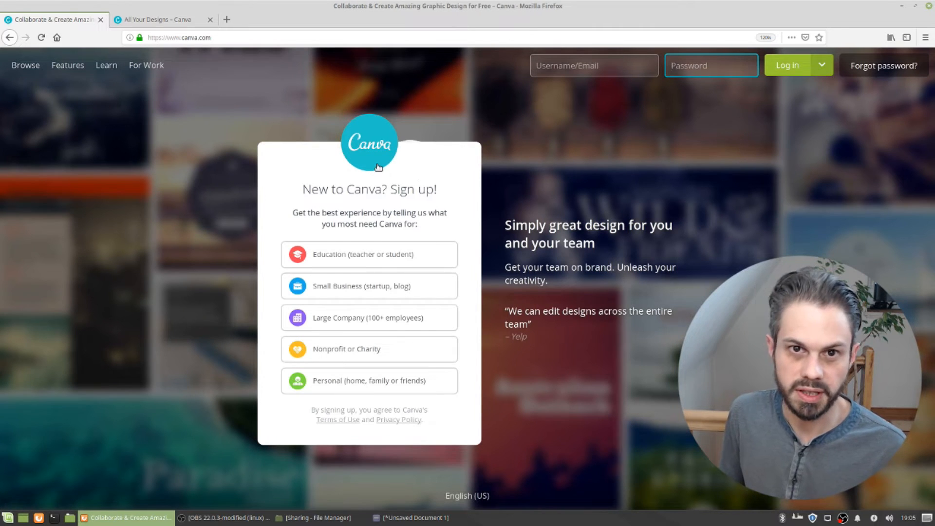
click(168, 24)
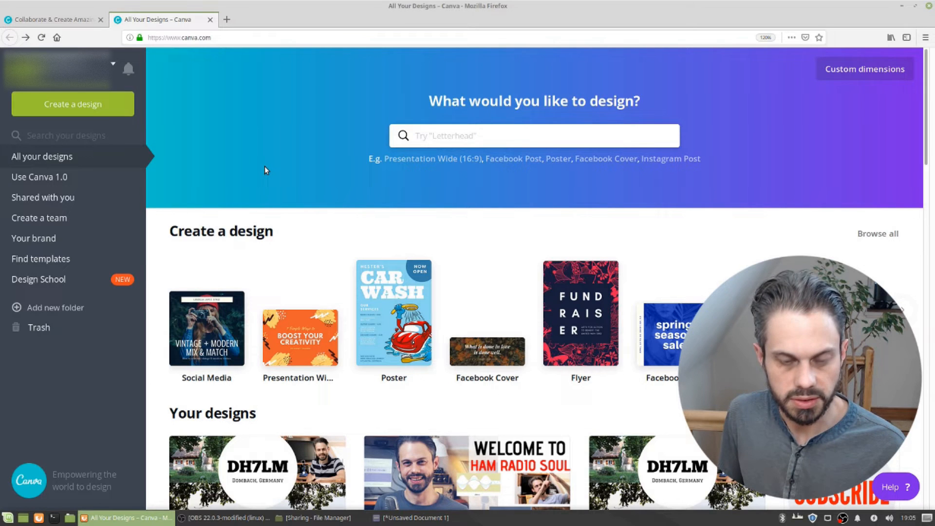
scroll(265, 167, up, 4)
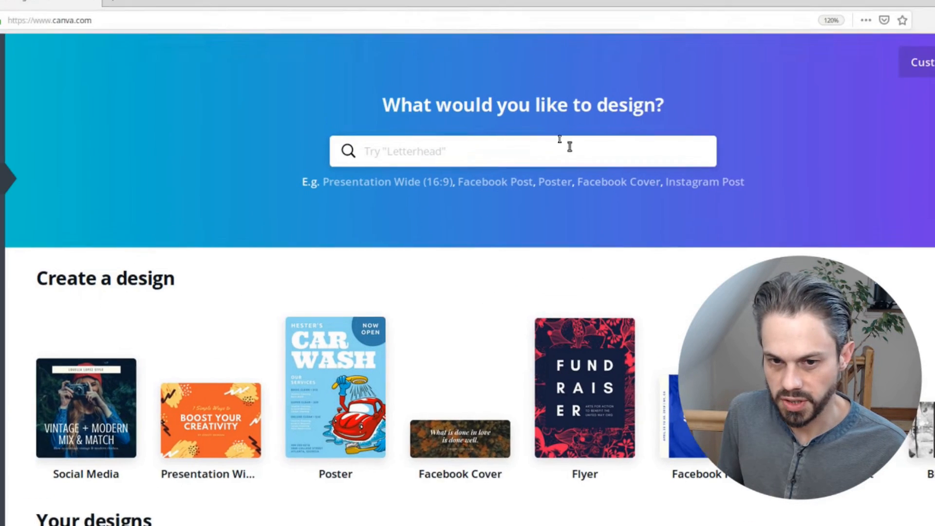
click(380, 151)
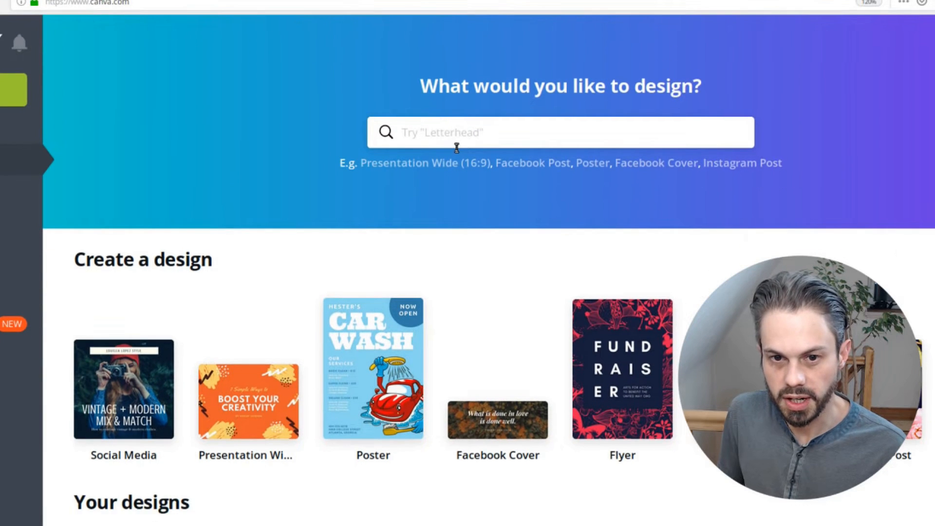
click(458, 139)
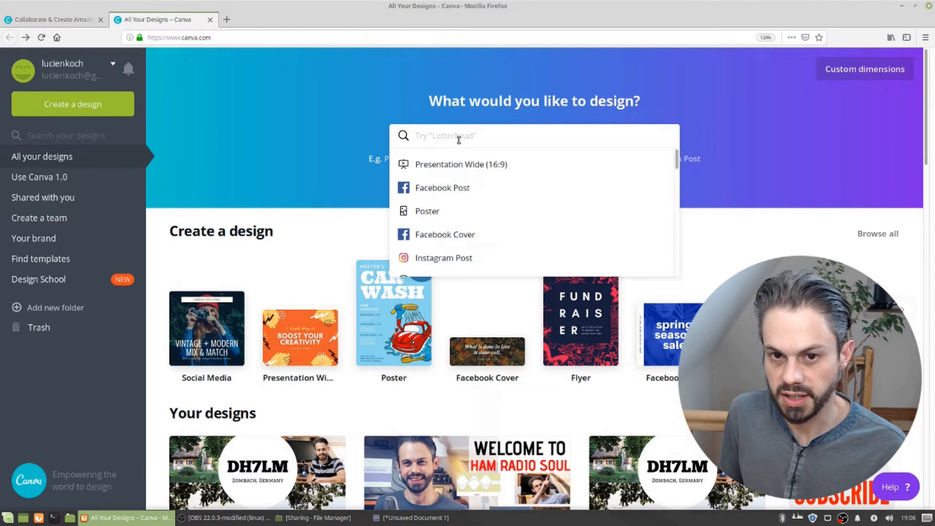
key(alt)
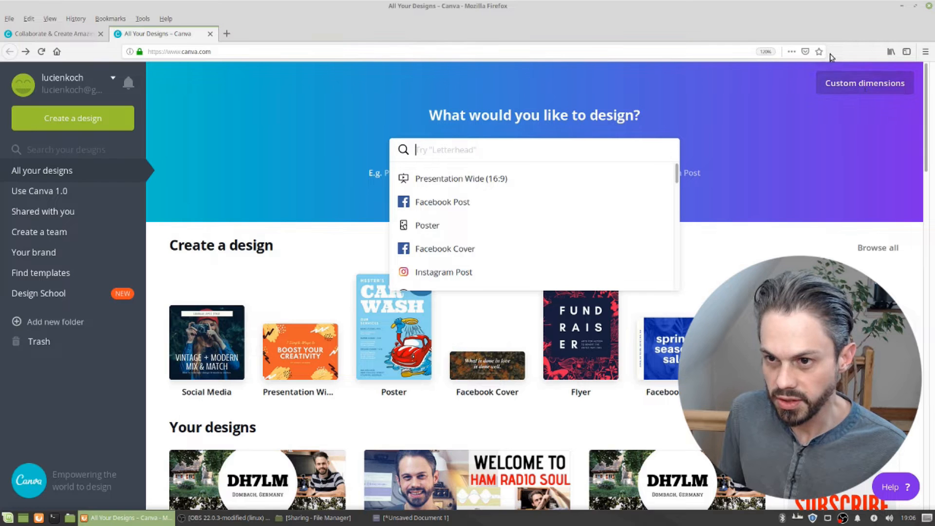
click(851, 84)
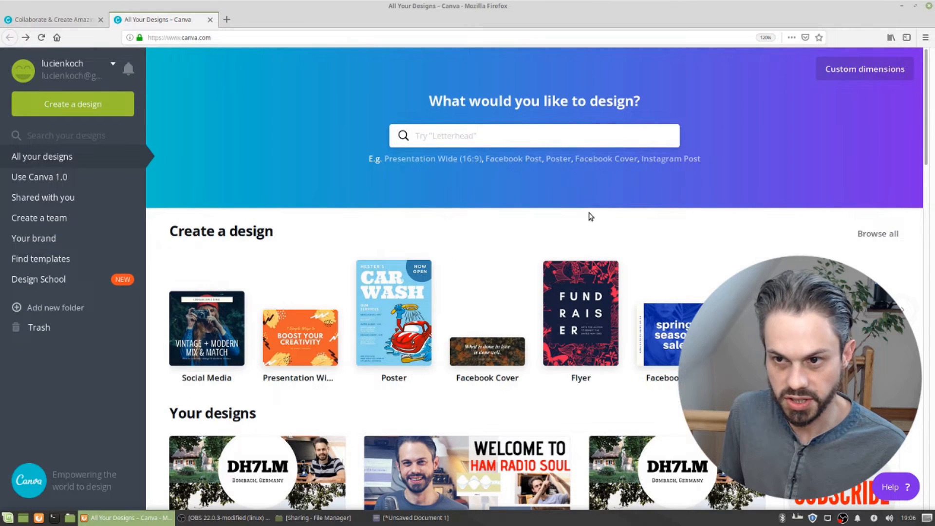
Create a new custom-size design of 1724 × 1134 px, copying the width and height from the text editor
click(848, 79)
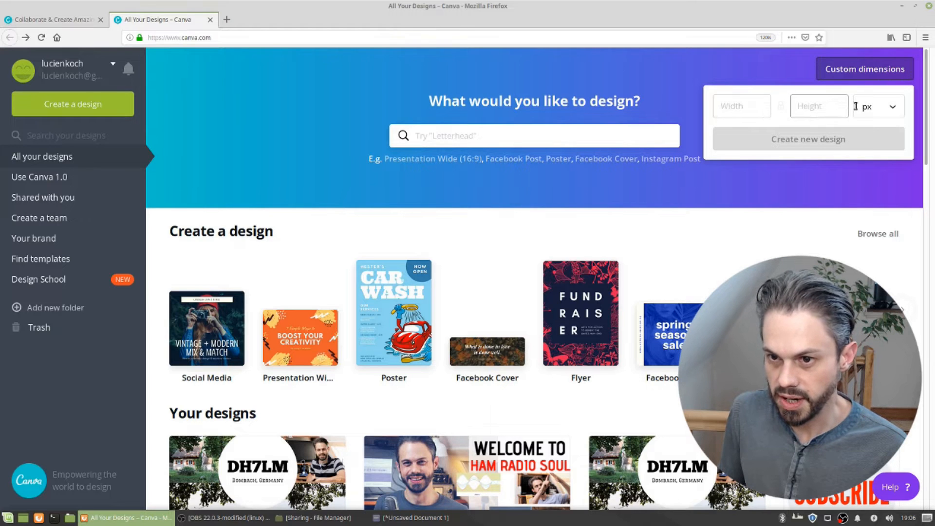
click(890, 110)
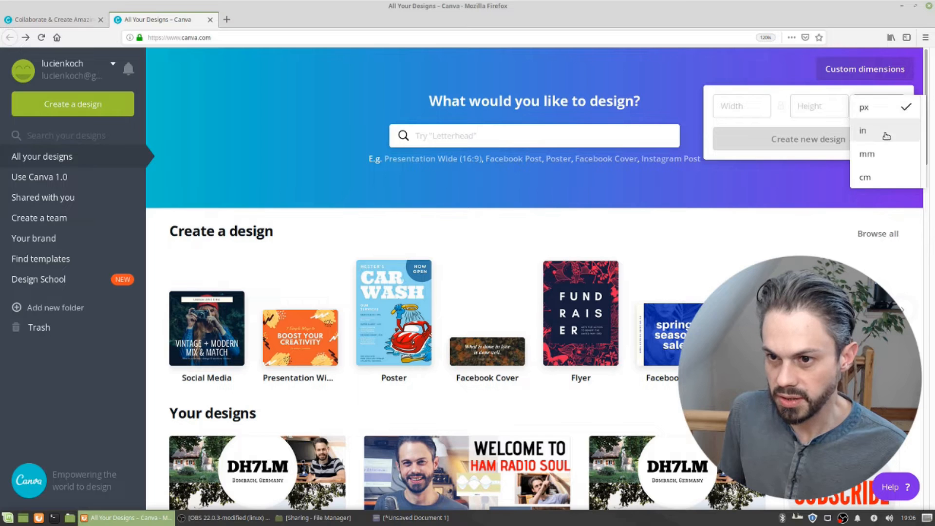
click(865, 109)
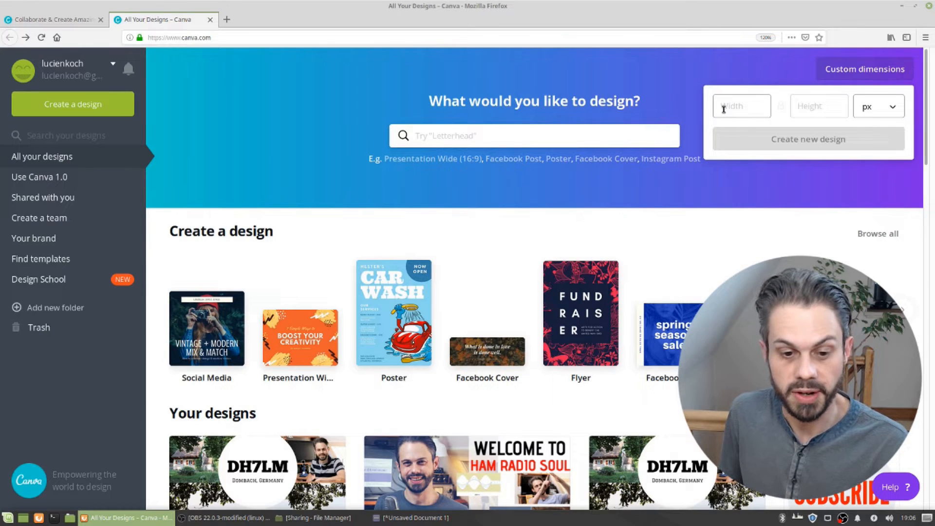
click(411, 517)
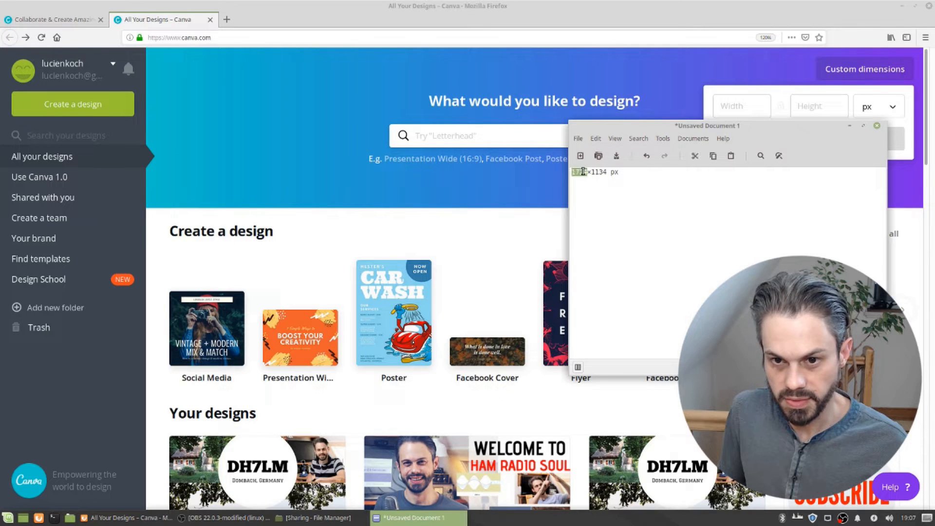
click(744, 112)
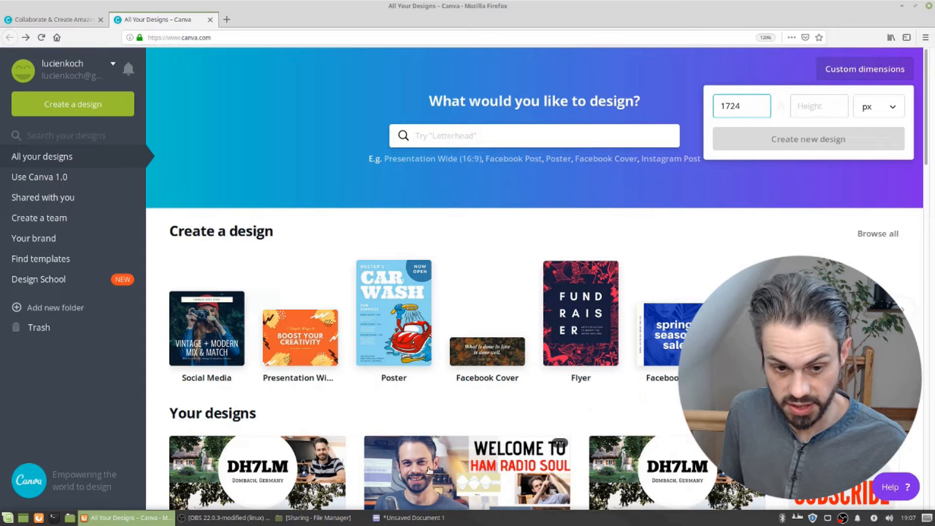
click(416, 519)
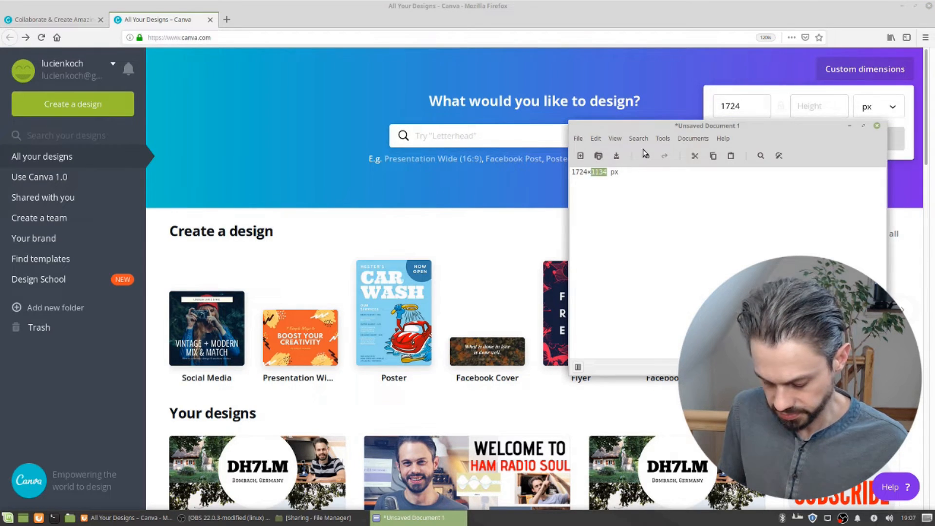
click(809, 105)
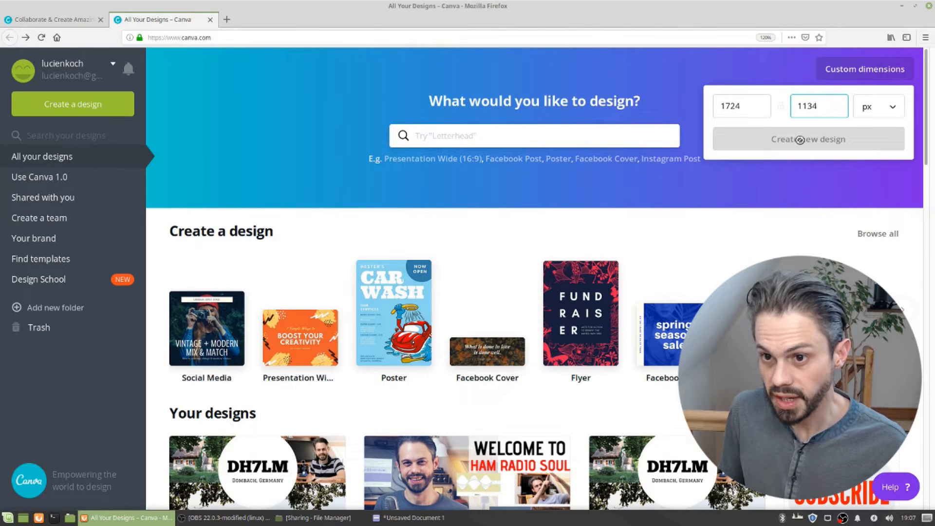
click(763, 111)
click(824, 106)
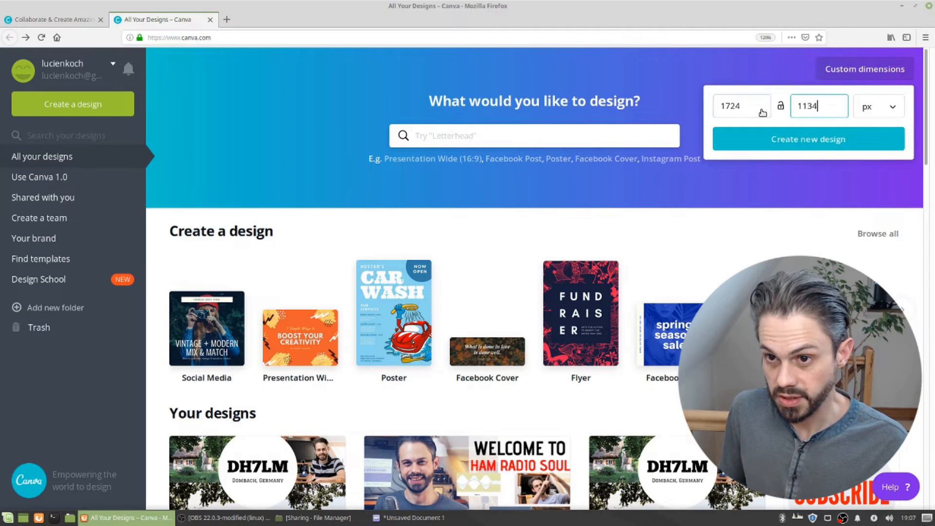
click(799, 143)
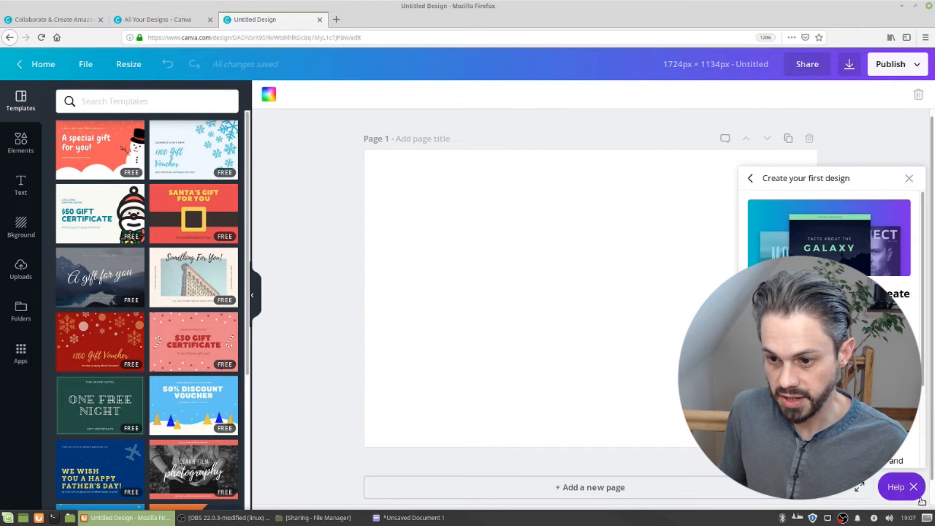
Close the help panel and title page 1 "QSL card"
click(916, 487)
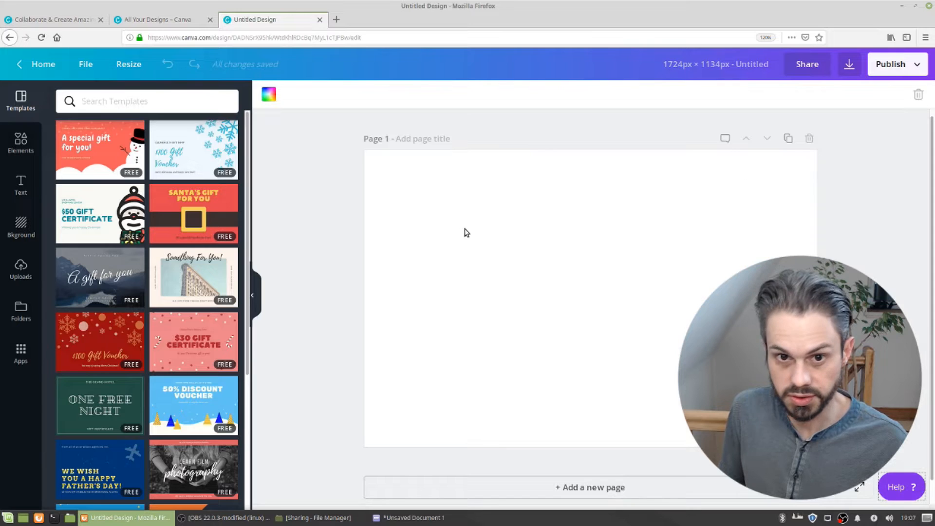
click(422, 139)
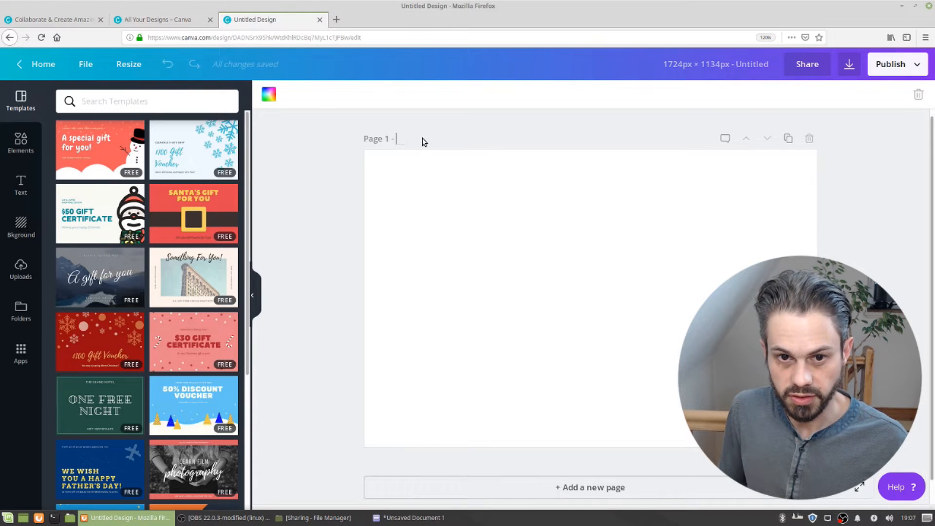
text(Q)
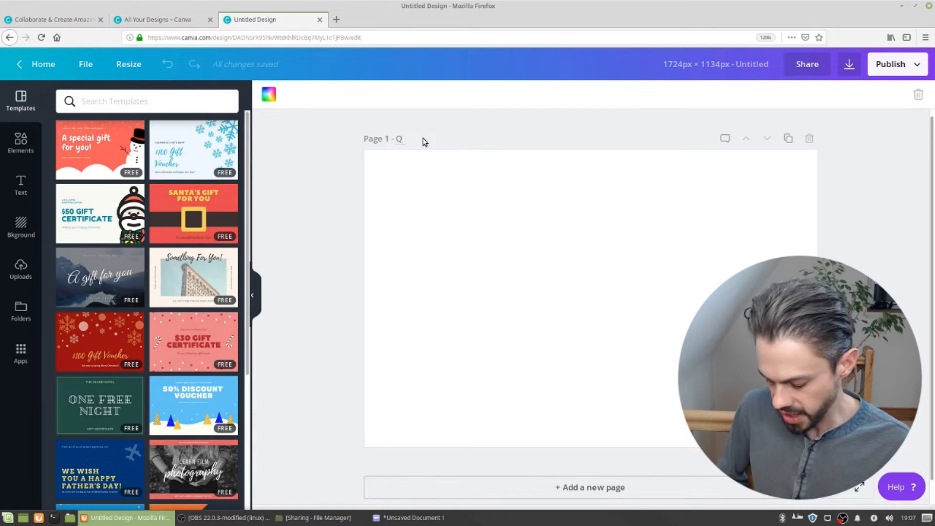
text(SL card)
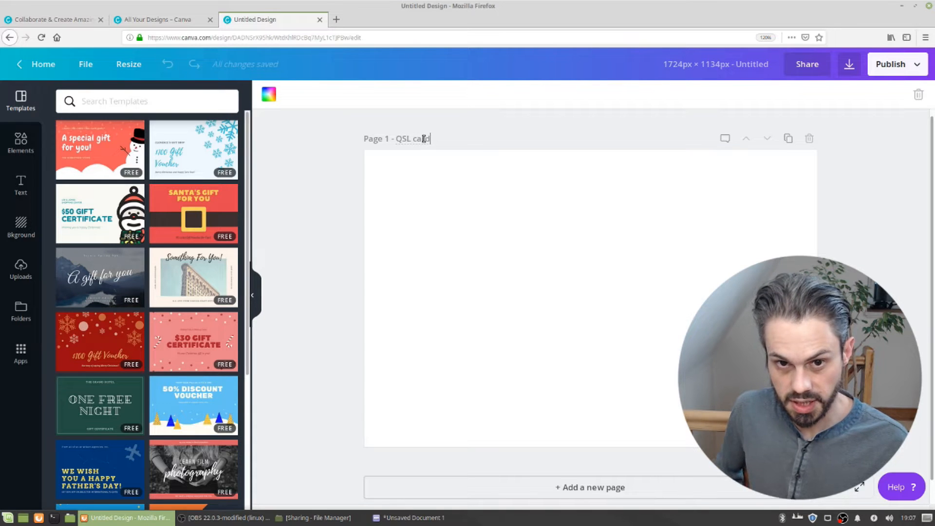
click(466, 265)
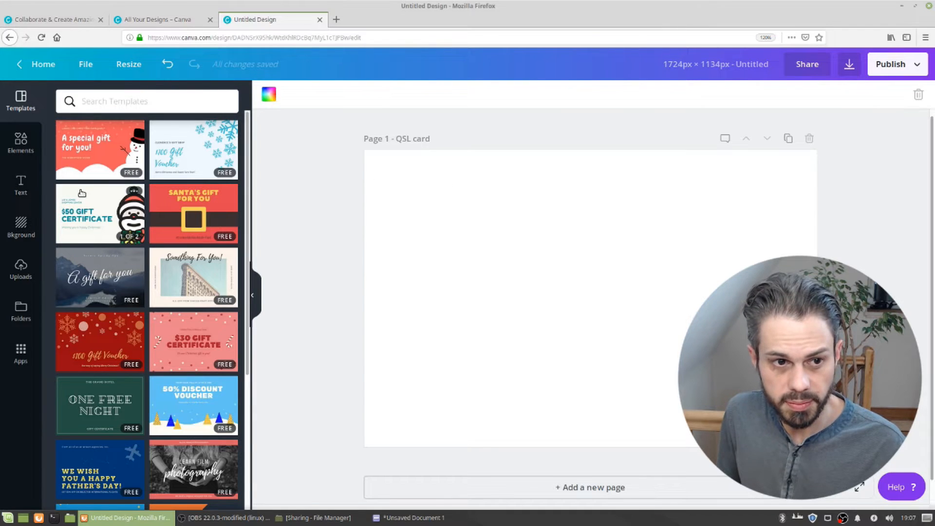
Browse the Templates, Elements, Text, Background and Uploads panels of the sidebar
click(24, 149)
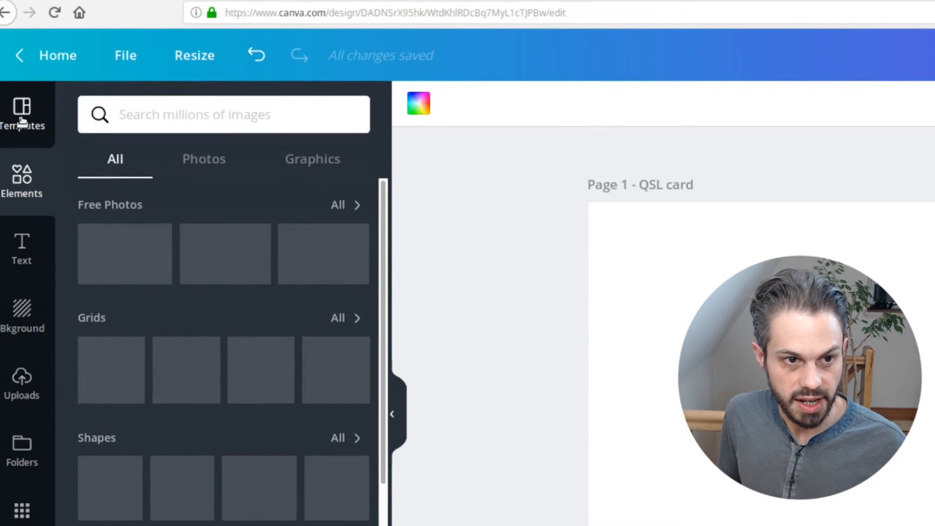
click(14, 120)
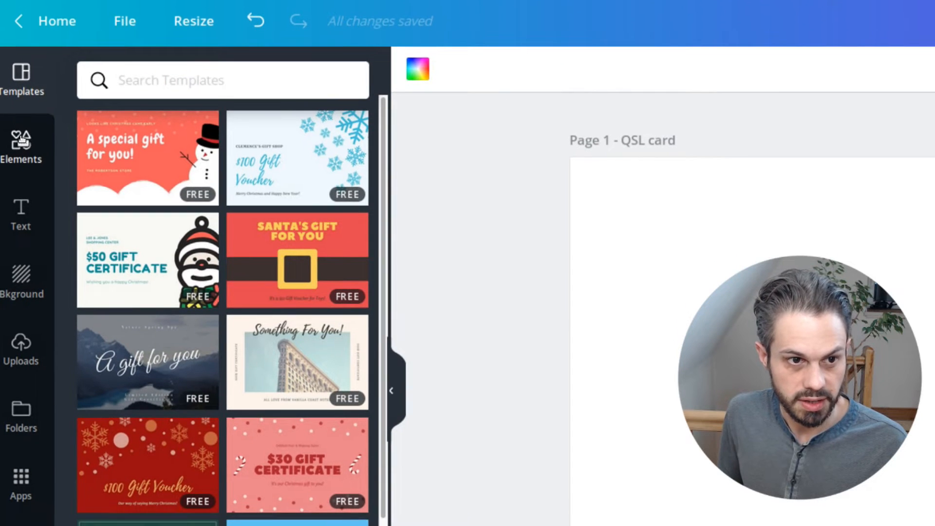
click(22, 141)
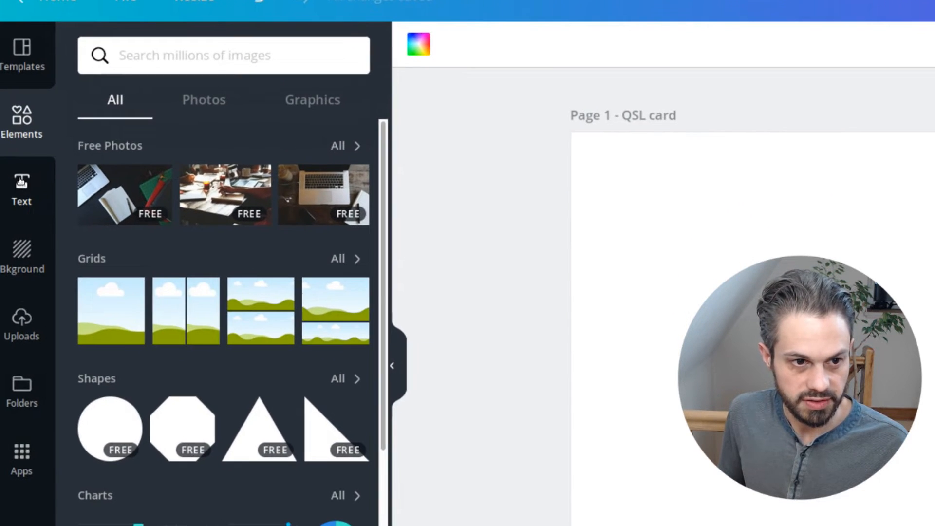
click(21, 204)
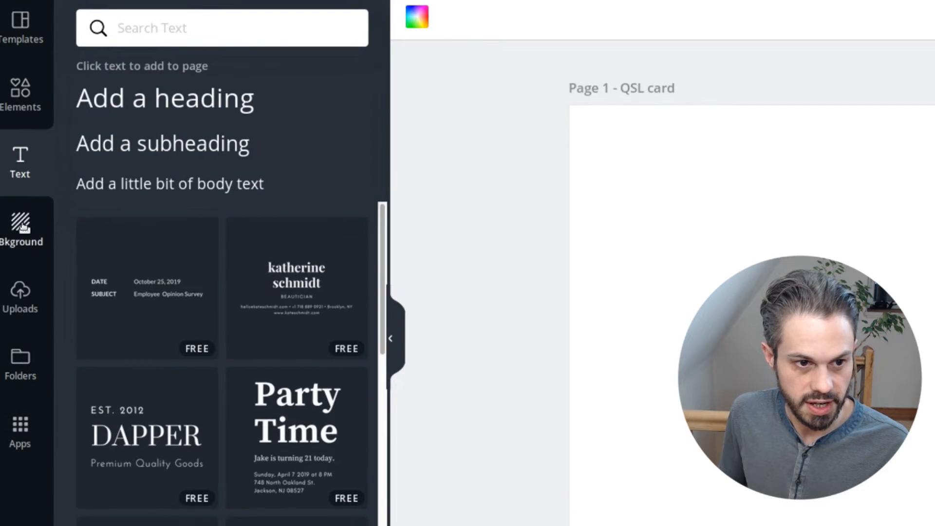
click(22, 227)
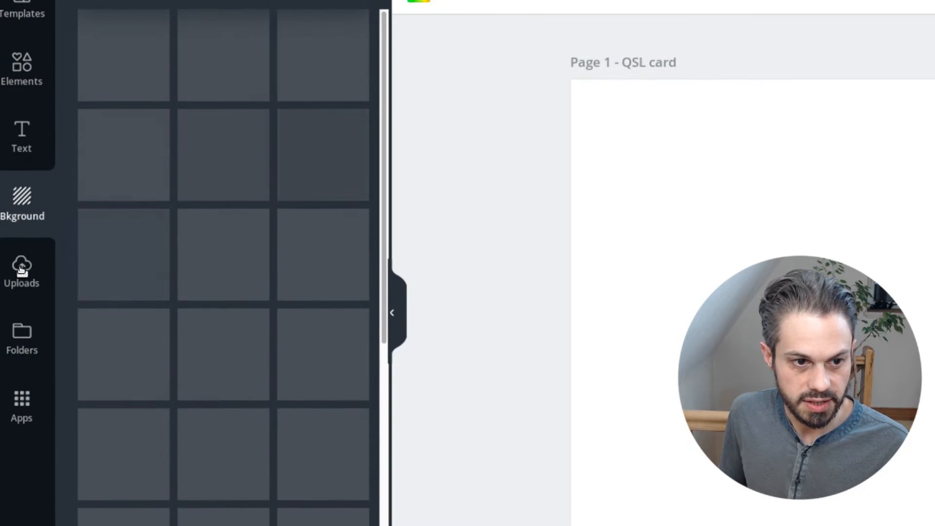
click(21, 269)
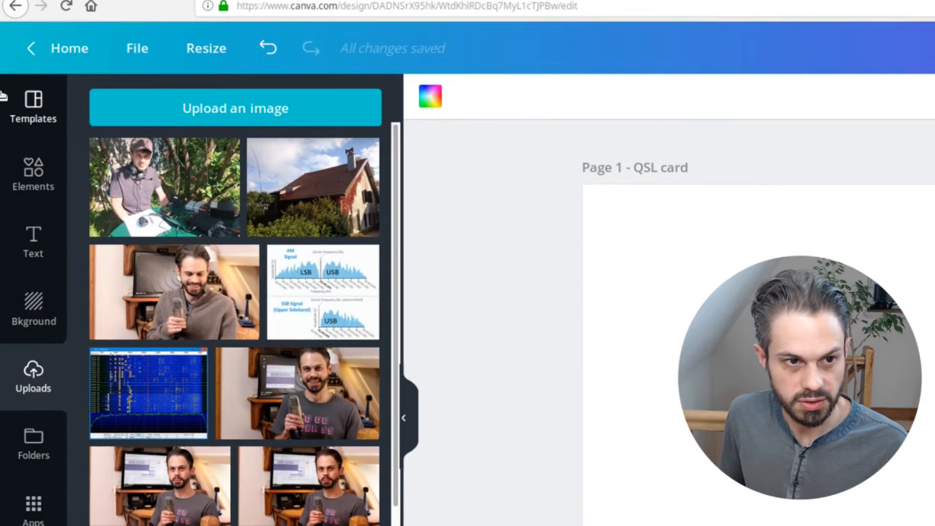
click(7, 102)
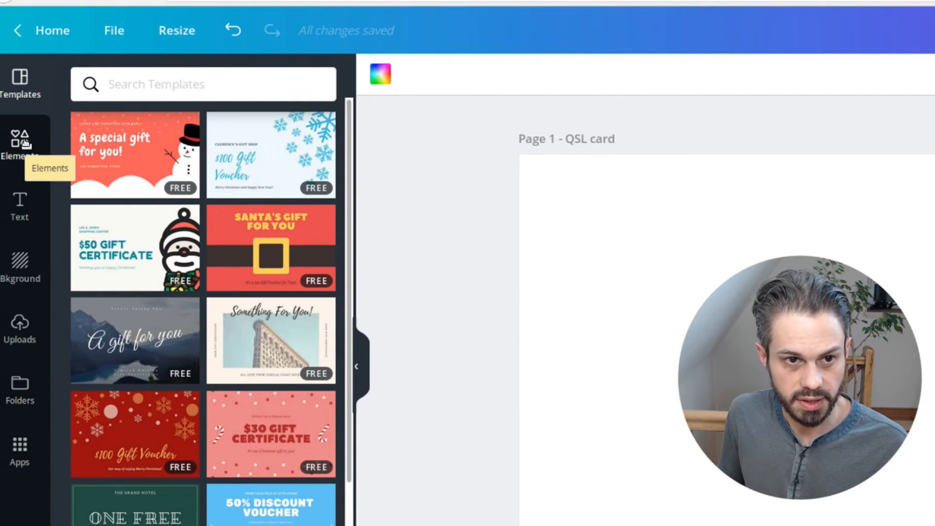
click(26, 142)
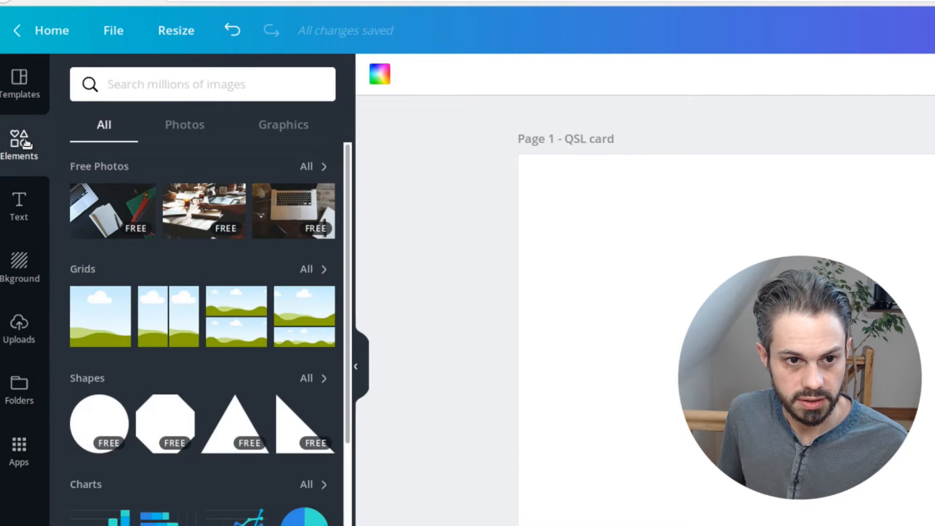
Search the elements library for Radio and scroll through the results
click(90, 107)
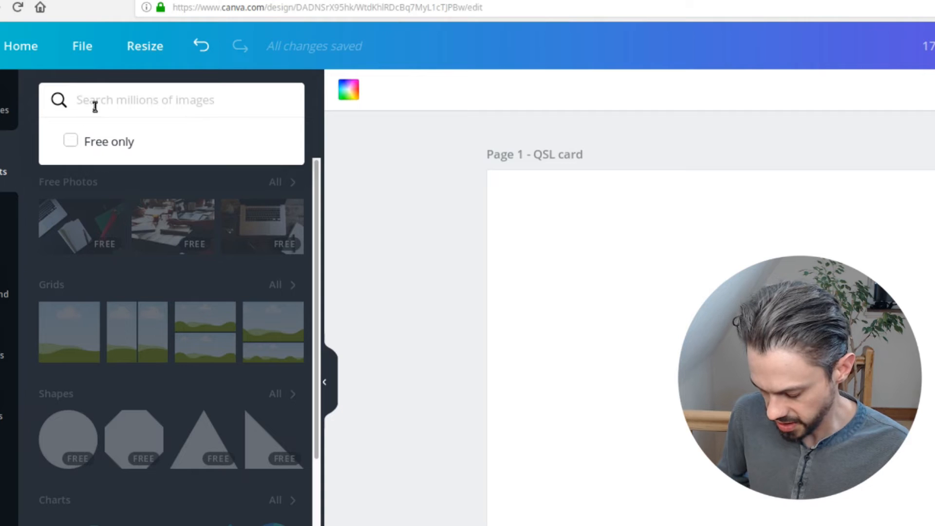
text(Radio)
key(Return)
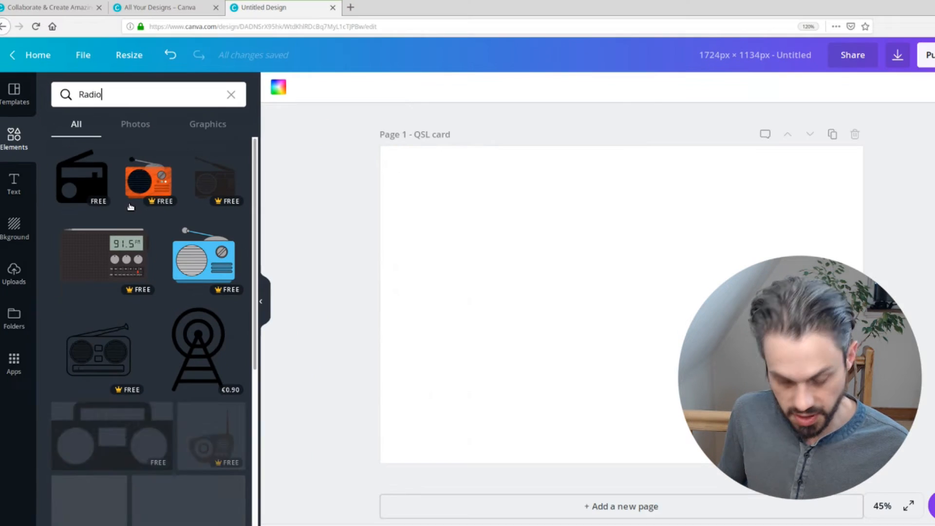
key(alt)
scroll(150, 252, down, 3)
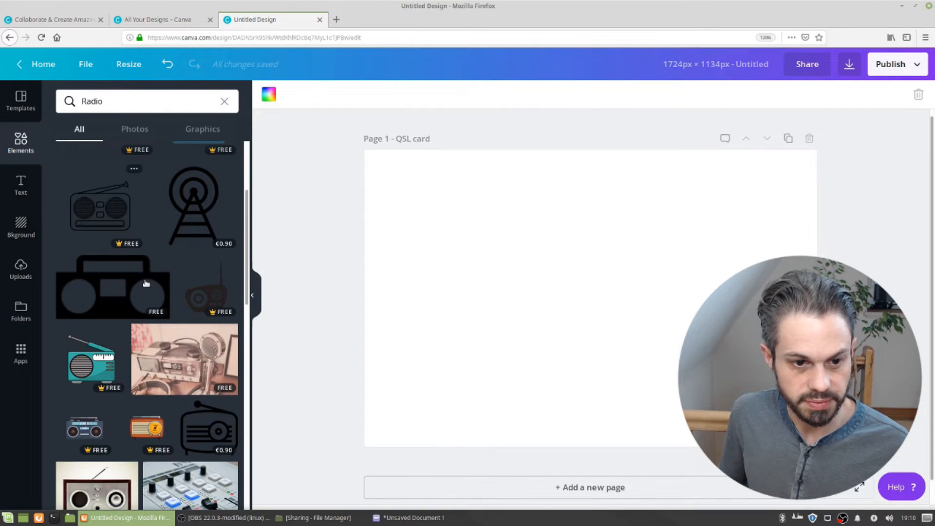
scroll(113, 331, down, 2)
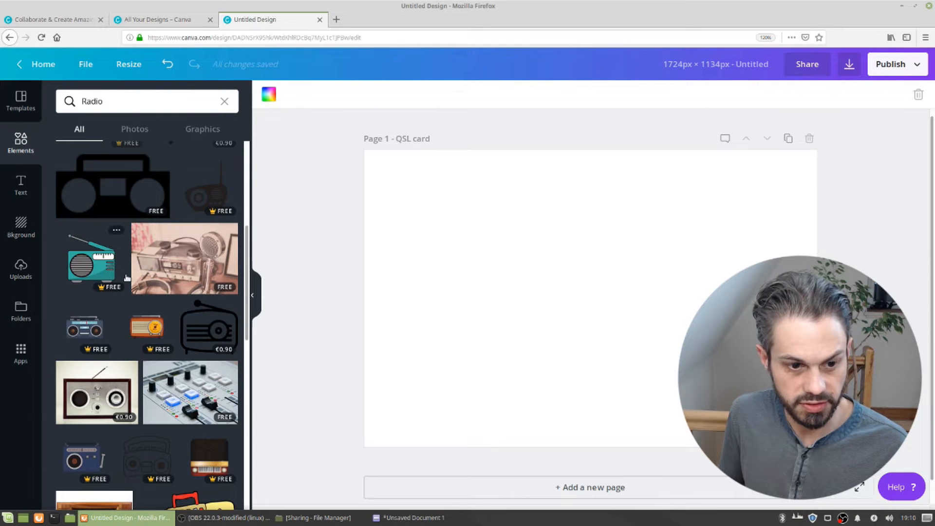
scroll(135, 268, down, 3)
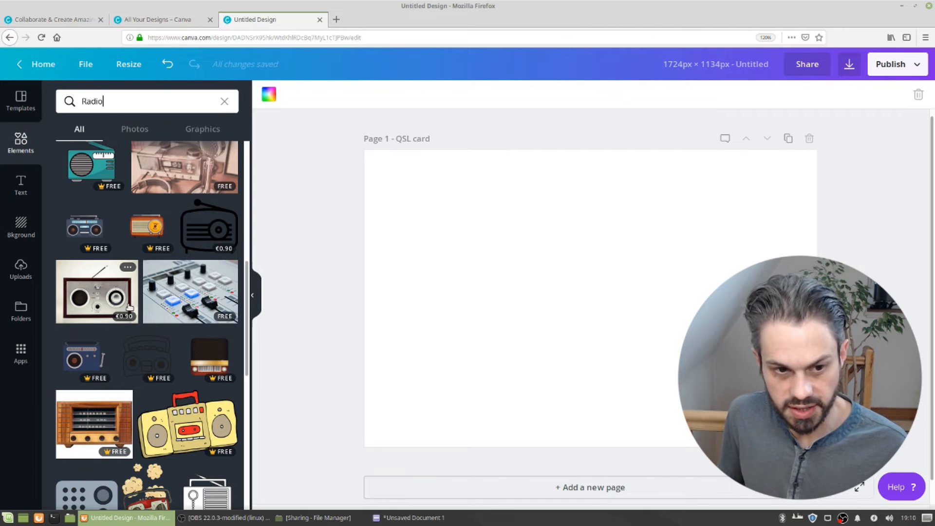
Add the vintage radio-and-microphone photo from the Radio results and stretch it to fill the whole card
scroll(129, 307, up, 4)
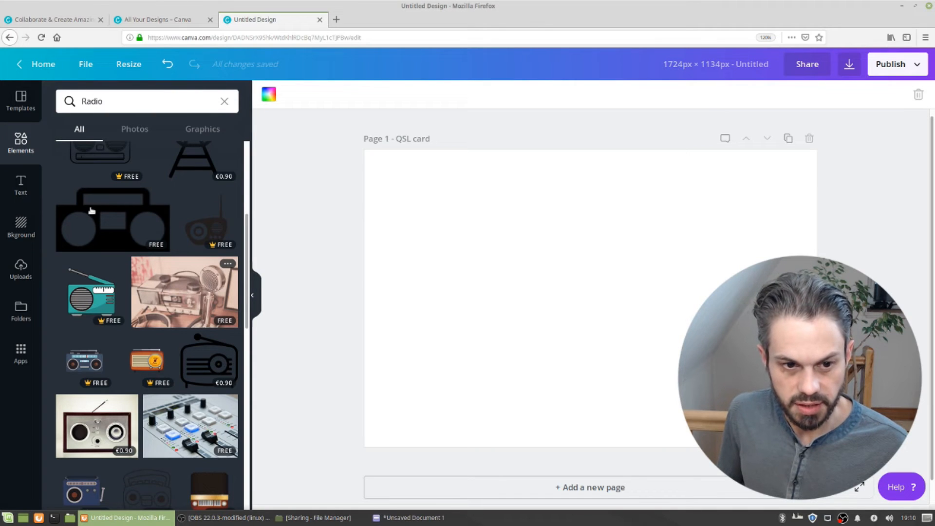
click(171, 289)
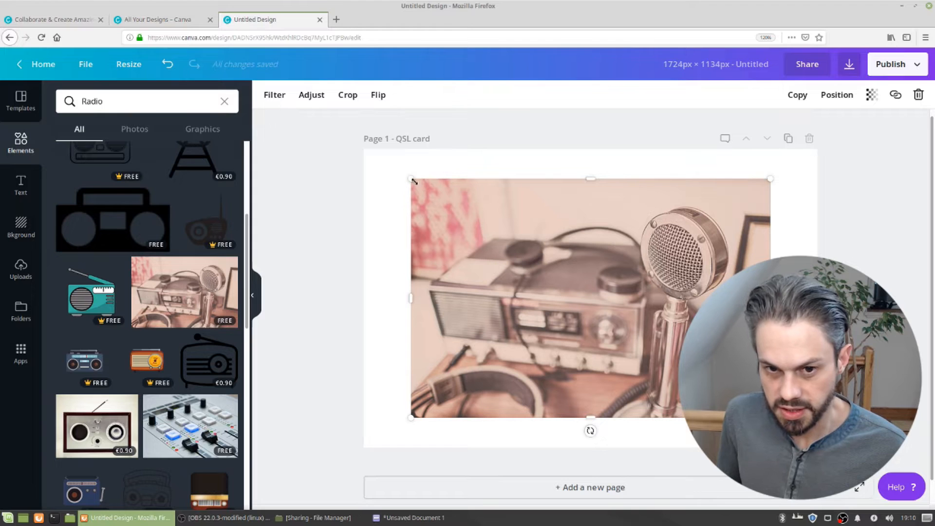
drag(379, 169, 358, 157)
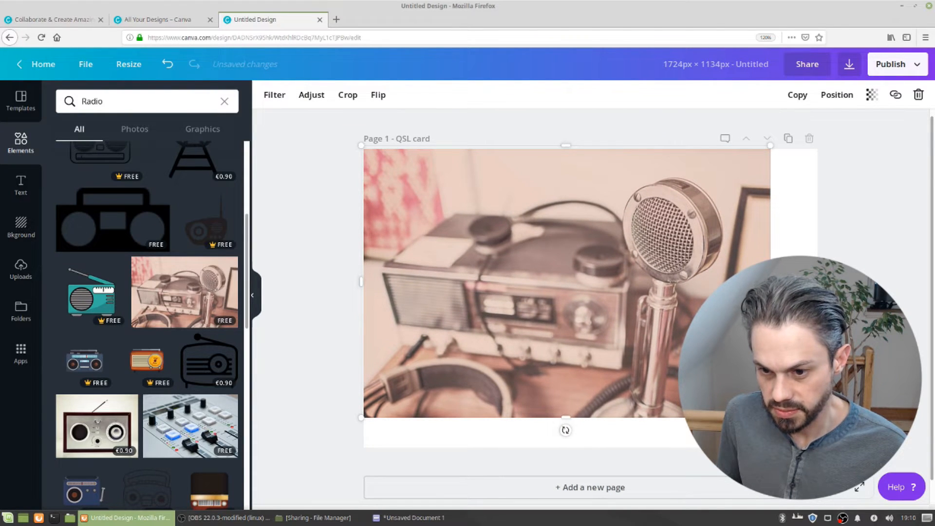
drag(770, 418, 817, 448)
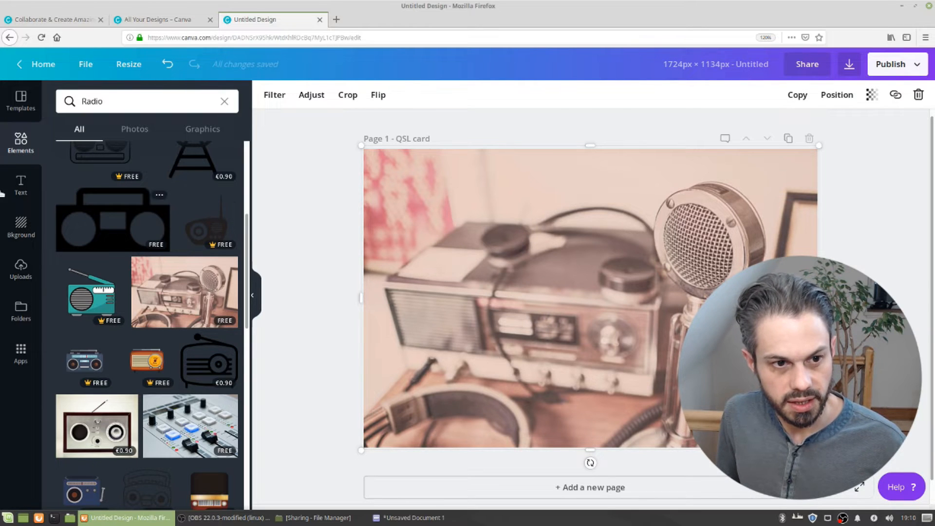
Open the text options, add a text box to the card and enter the station's callsign
click(21, 184)
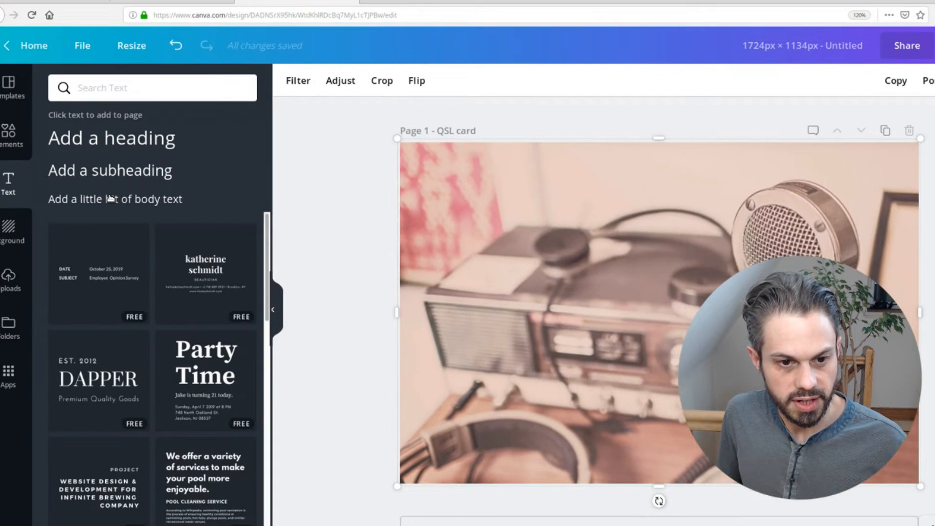
scroll(172, 394, down, 4)
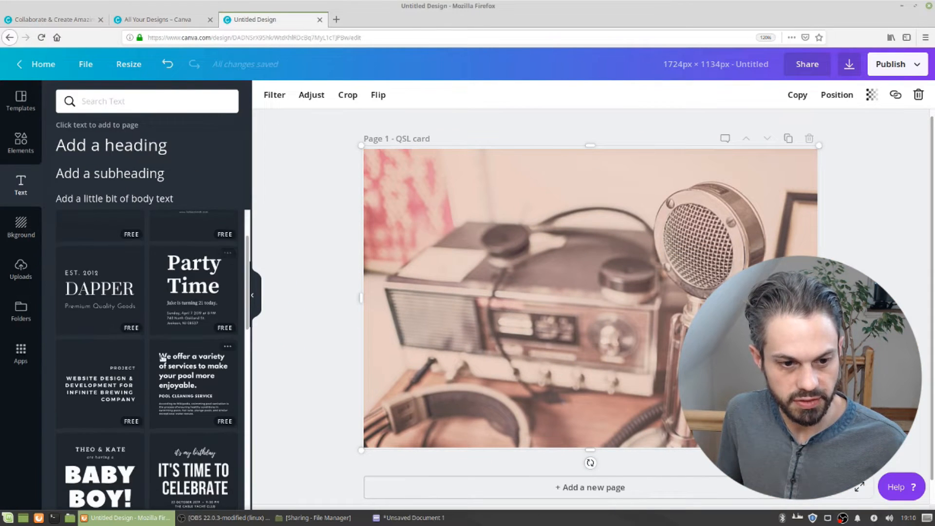
scroll(146, 356, down, 4)
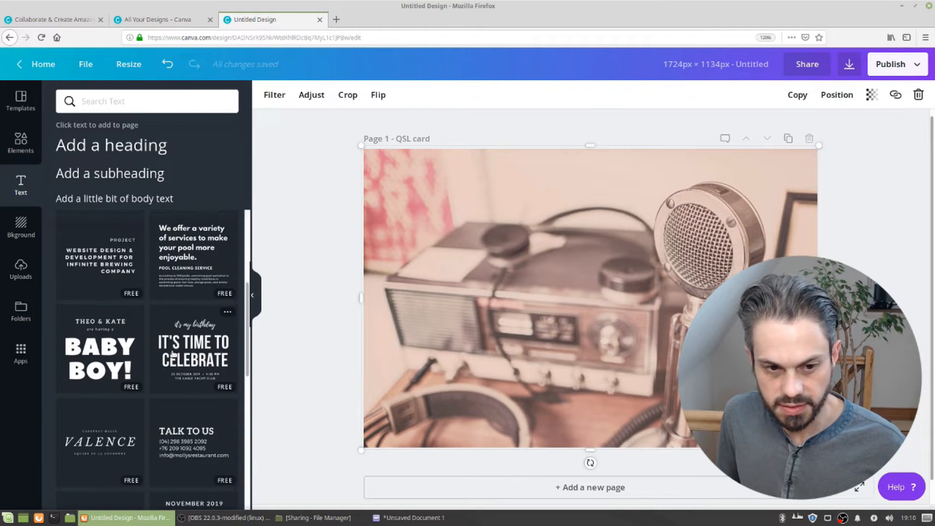
scroll(125, 331, down, 5)
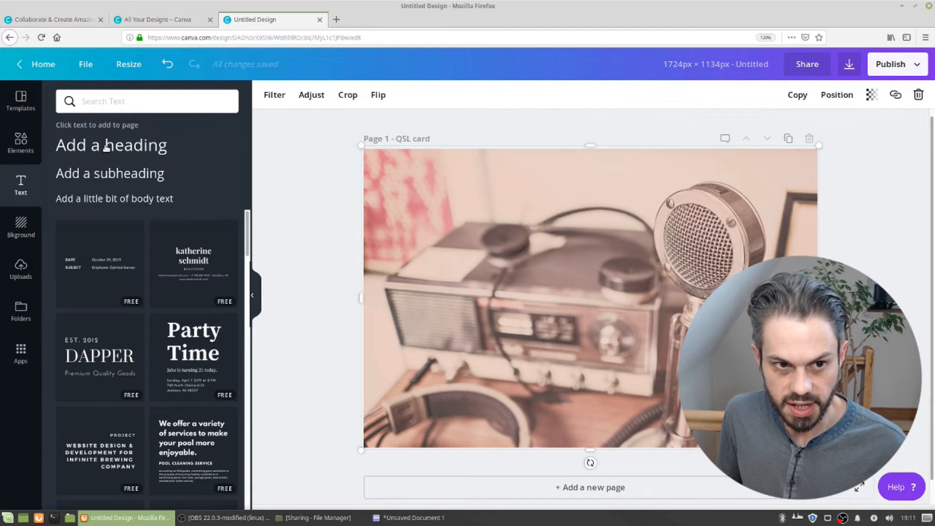
click(106, 148)
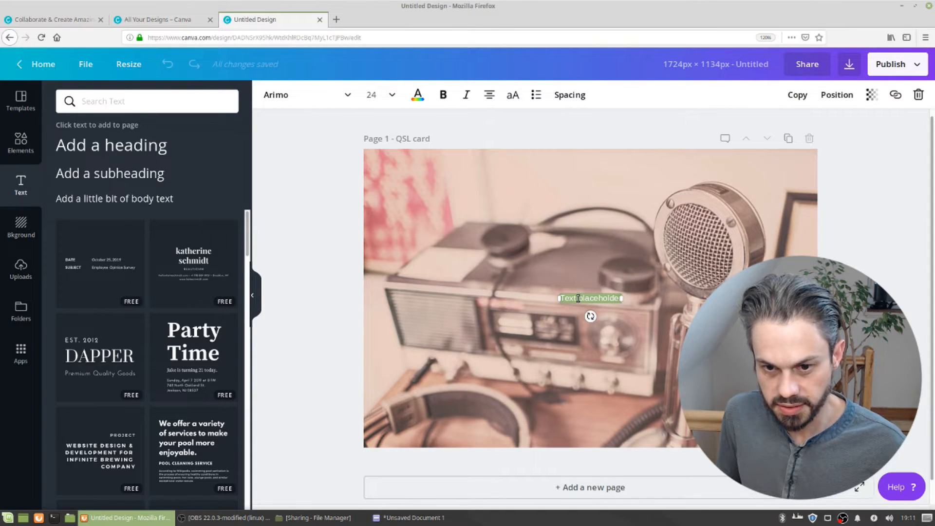
text(DH7LM)
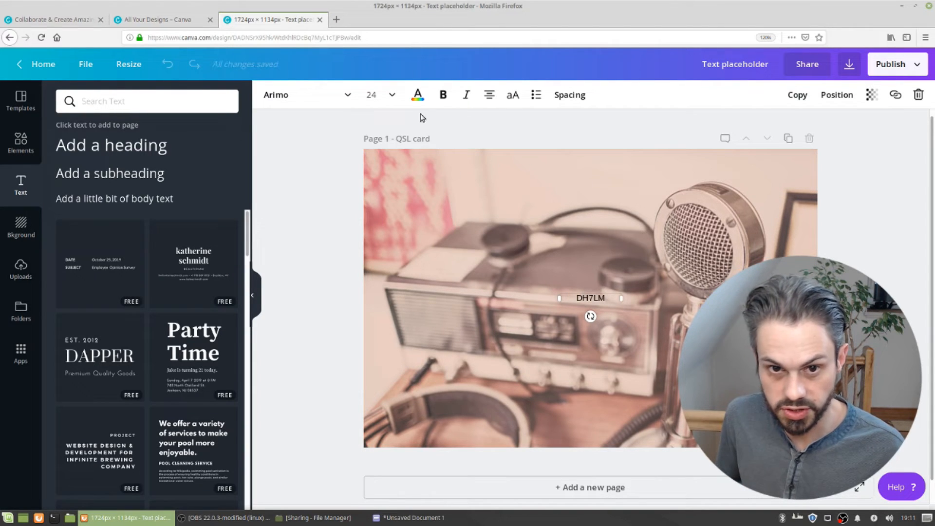
Set the callsign's font size to 120 and widen its text box so it fits on one line
click(392, 95)
scroll(377, 312, down, 4)
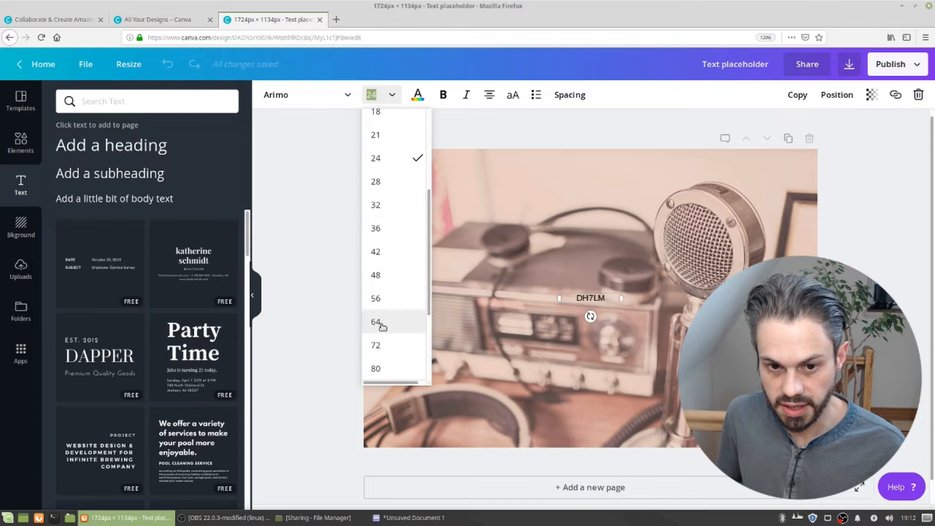
scroll(385, 332, down, 1)
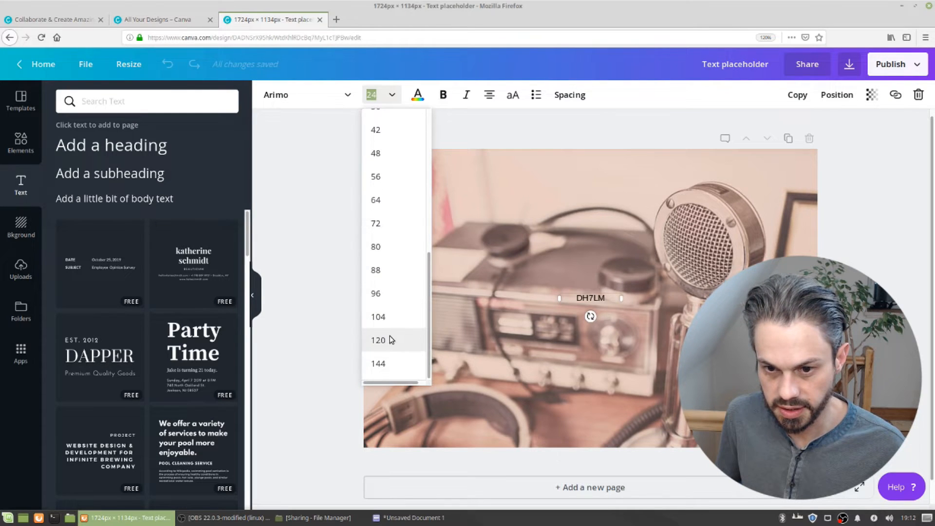
click(389, 339)
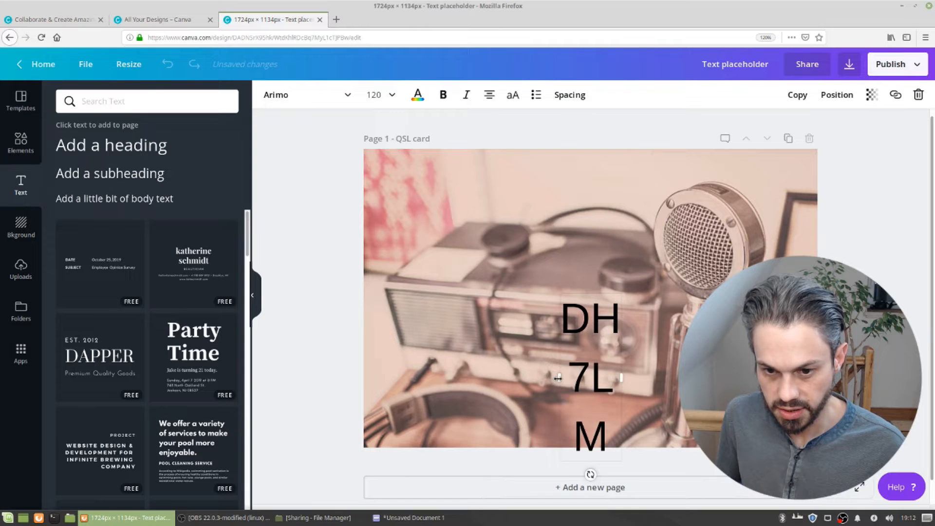
drag(480, 378, 390, 376)
Increase the callsign's font size to 144
double_click(467, 318)
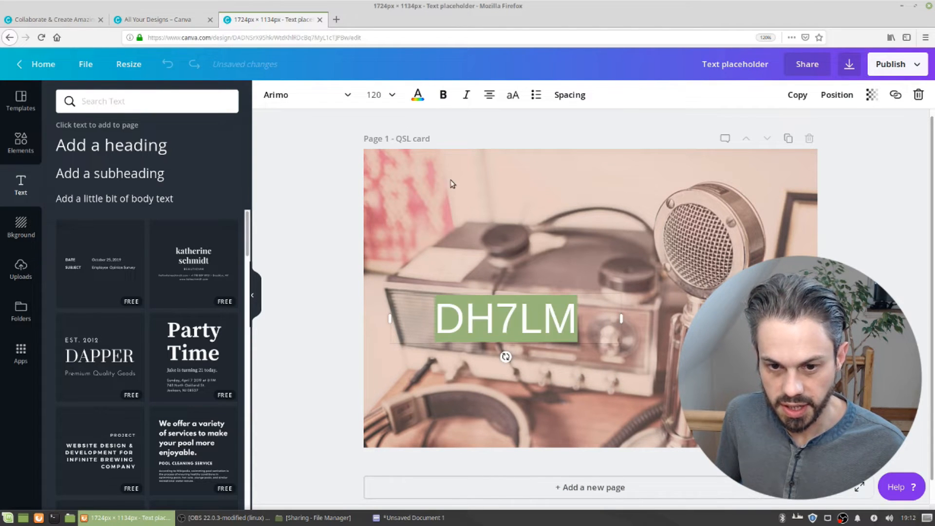
click(381, 97)
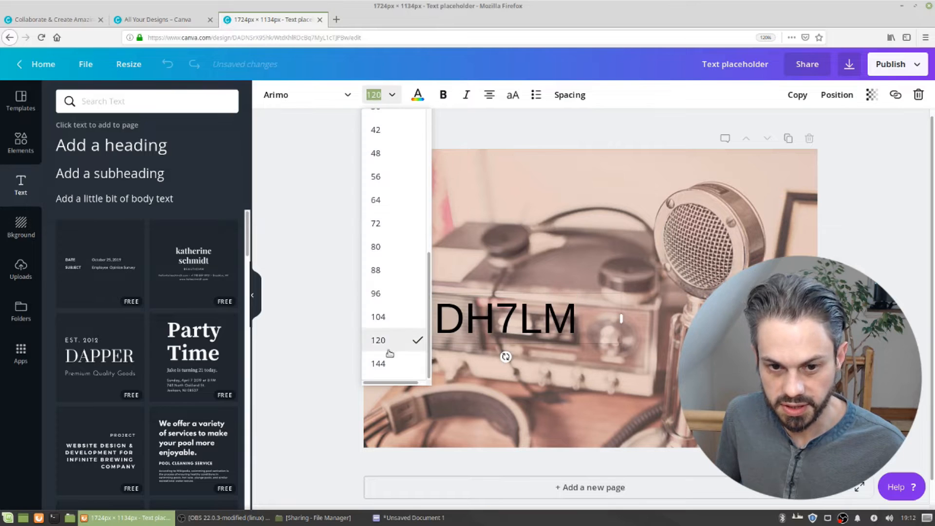
click(379, 363)
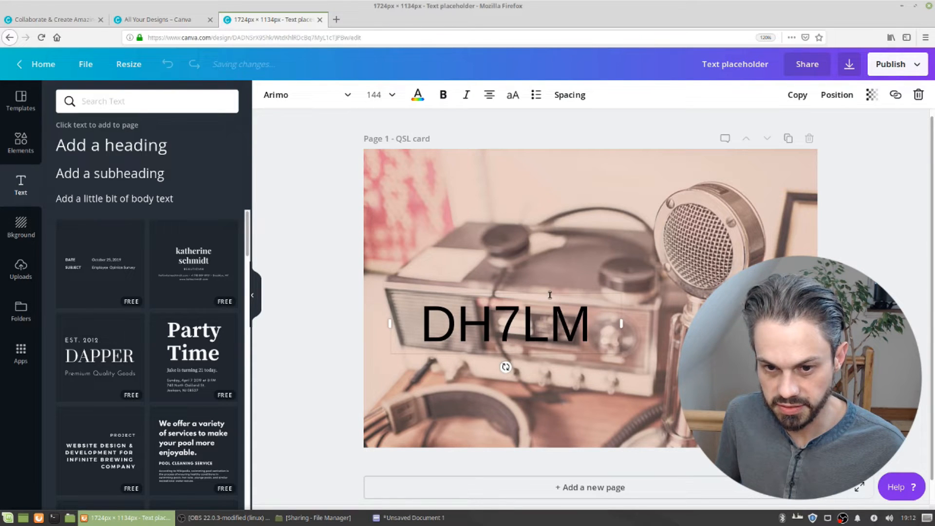
Try colouring the callsign red, then switch its colour back to black
click(511, 313)
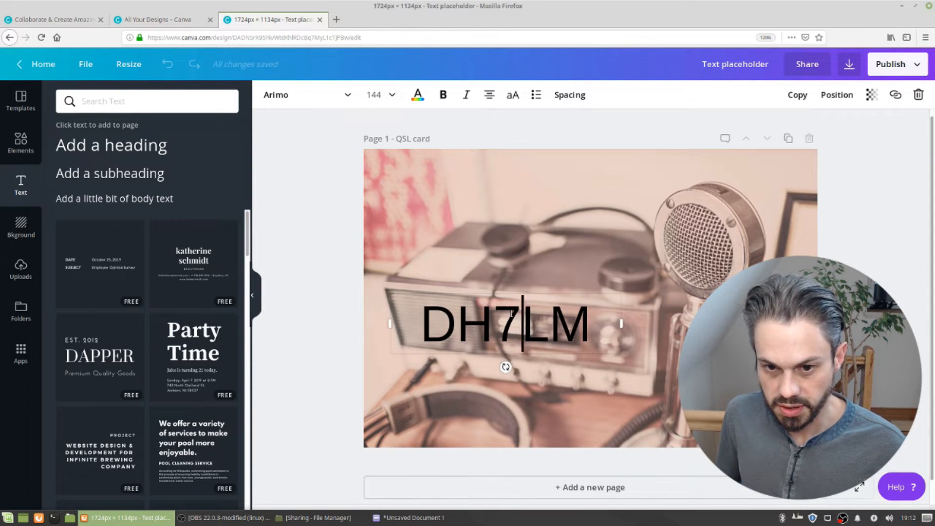
double_click(512, 313)
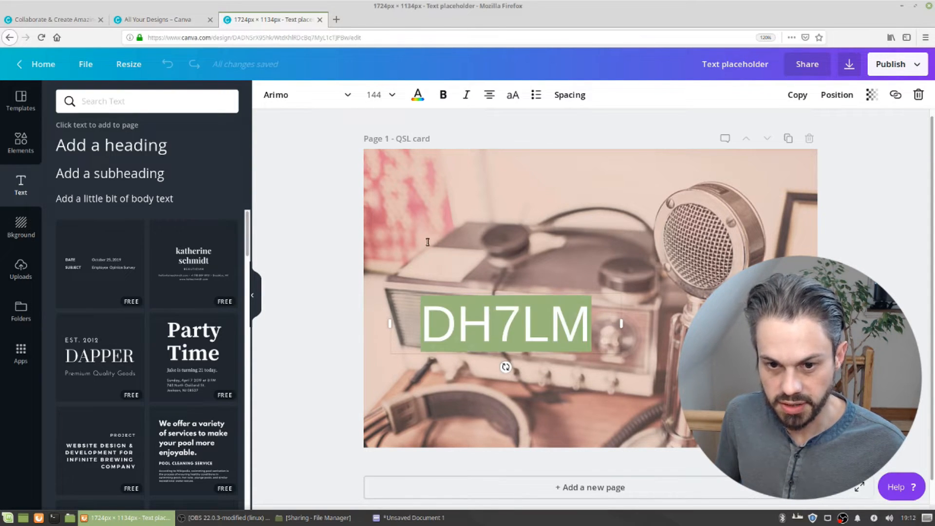
click(418, 95)
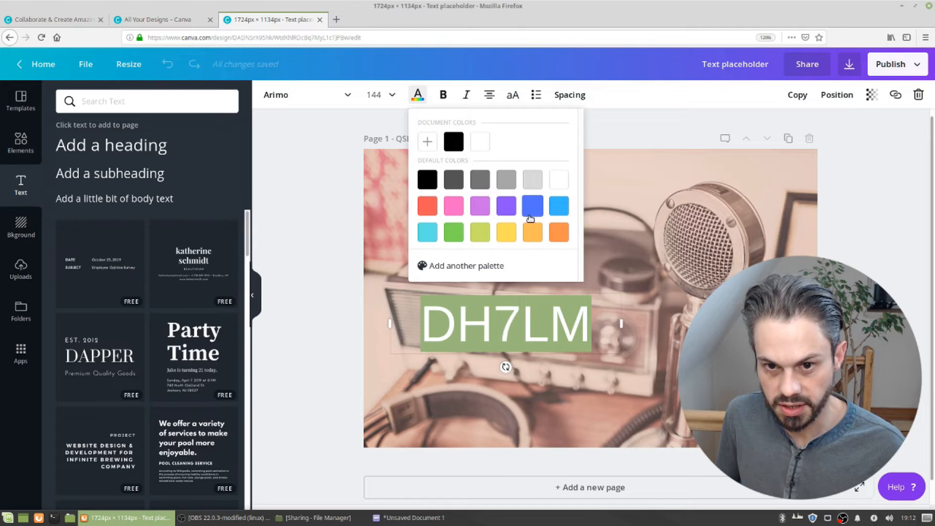
click(436, 205)
click(563, 316)
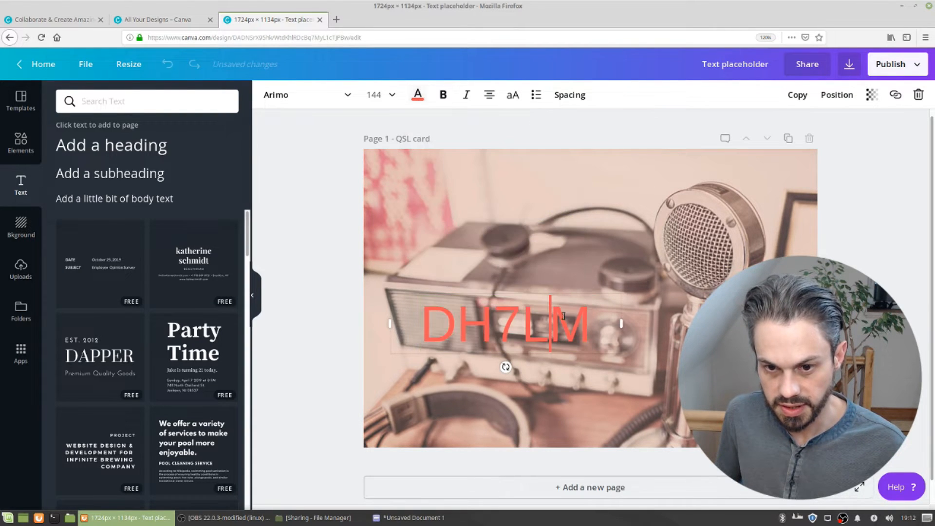
double_click(562, 314)
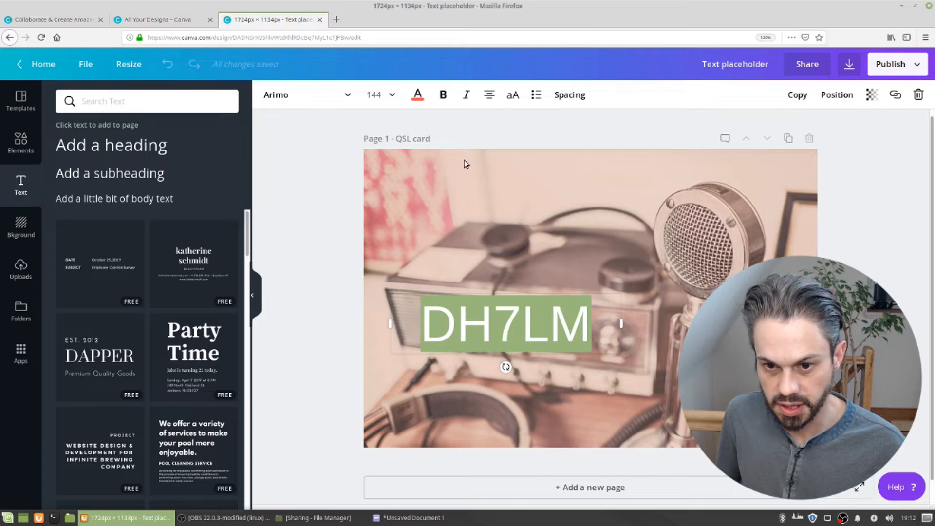
click(419, 94)
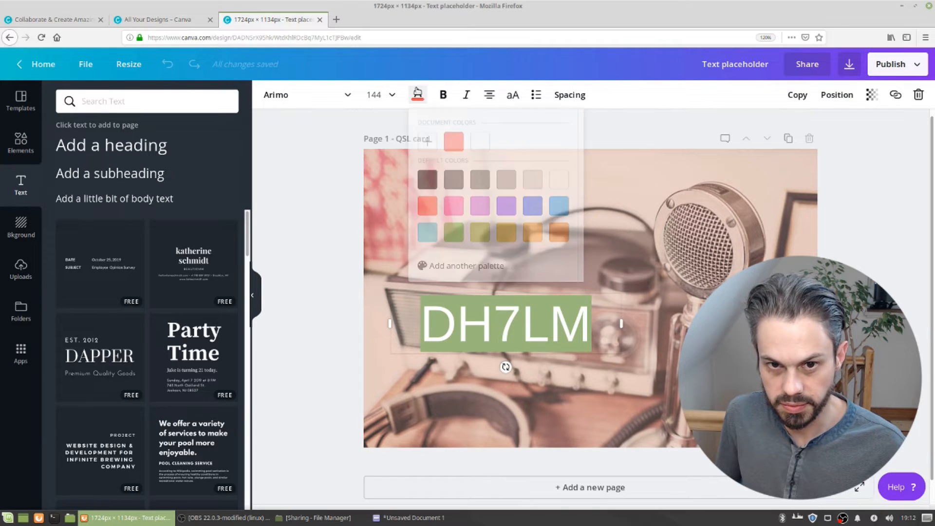
click(428, 180)
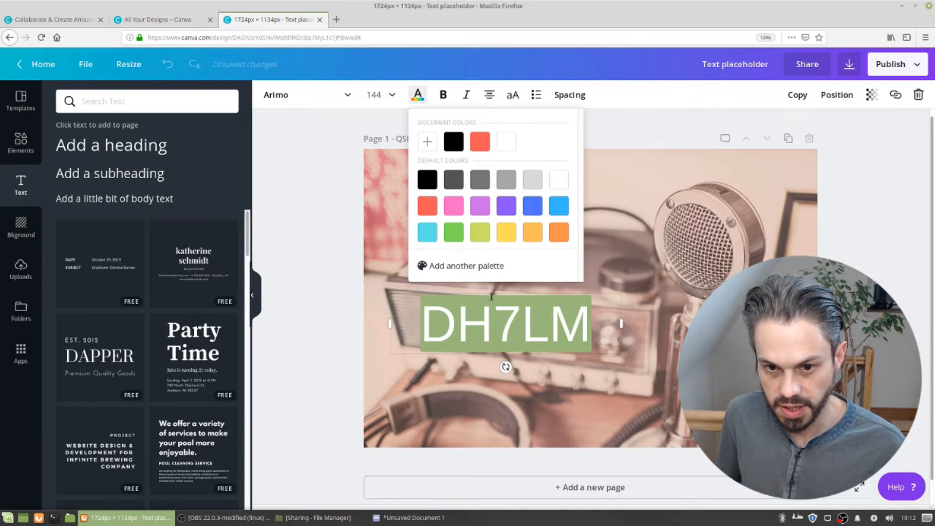
click(492, 307)
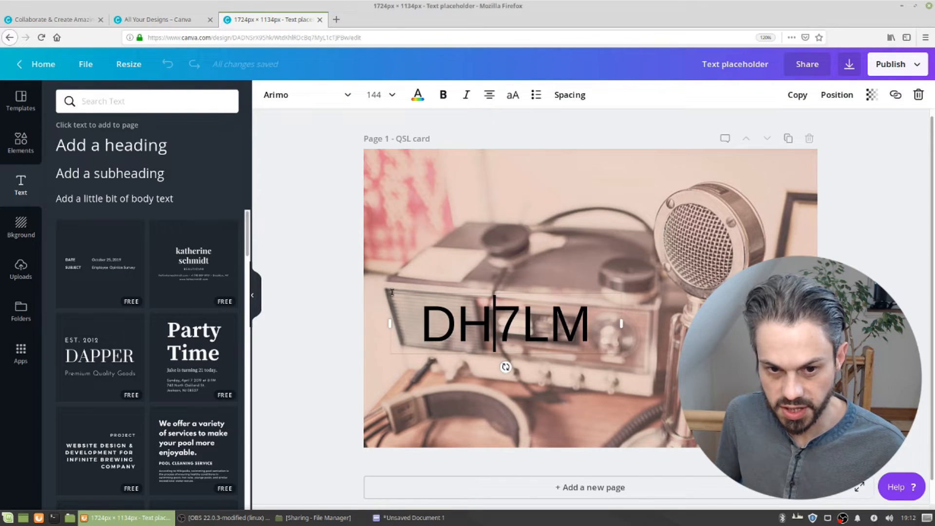
Move the callsign to the card's upper-left area and make it bold
drag(397, 260, 378, 191)
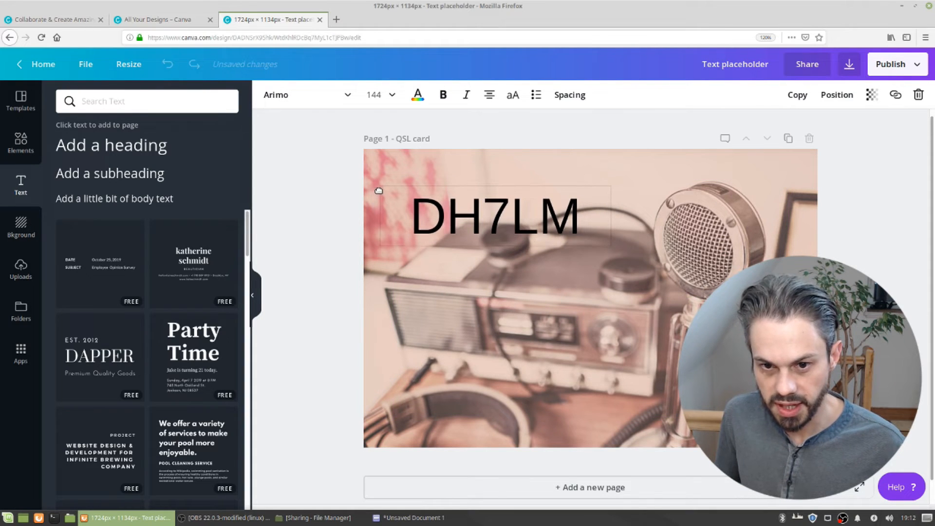
double_click(508, 221)
click(442, 94)
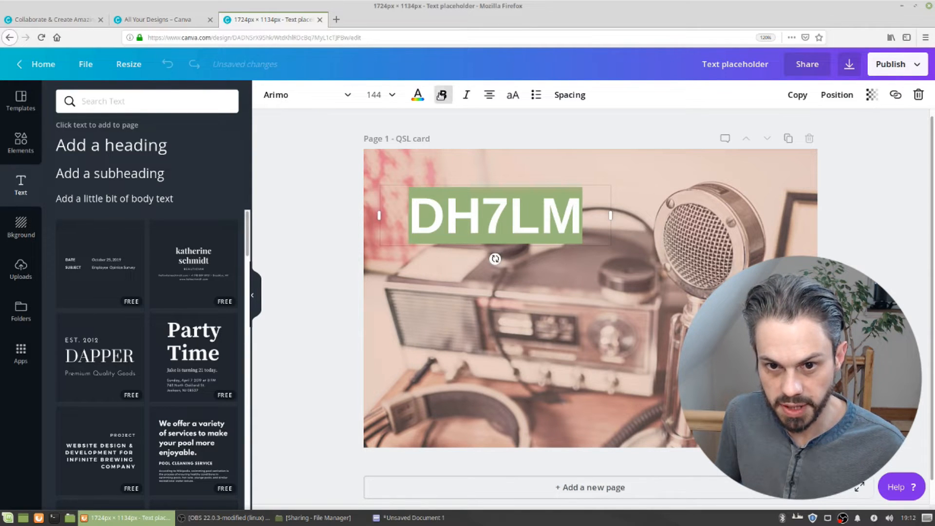
Change the callsign's font to Abril Fatface
click(347, 96)
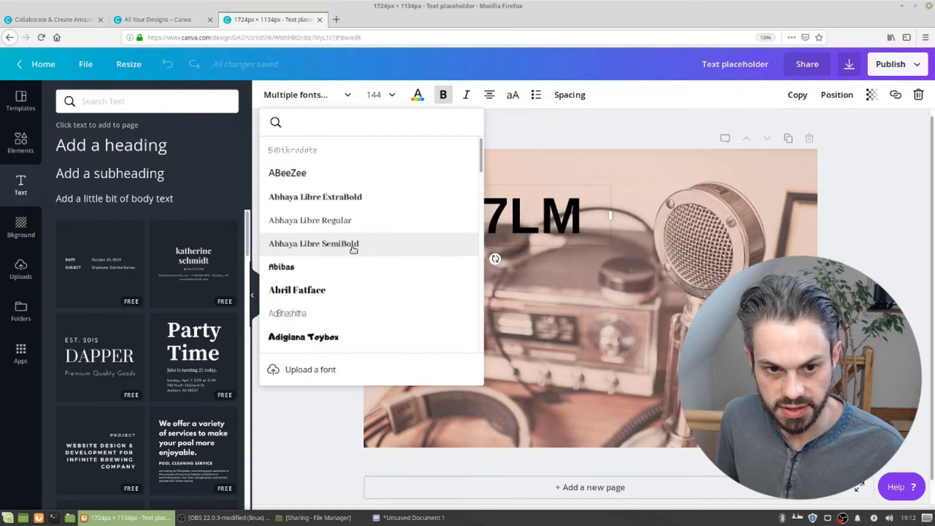
scroll(325, 253, down, 2)
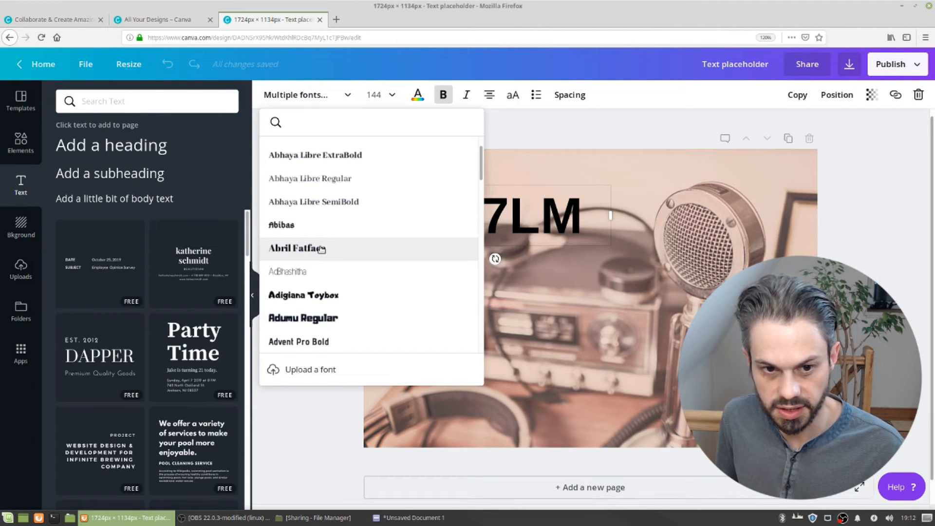
click(322, 249)
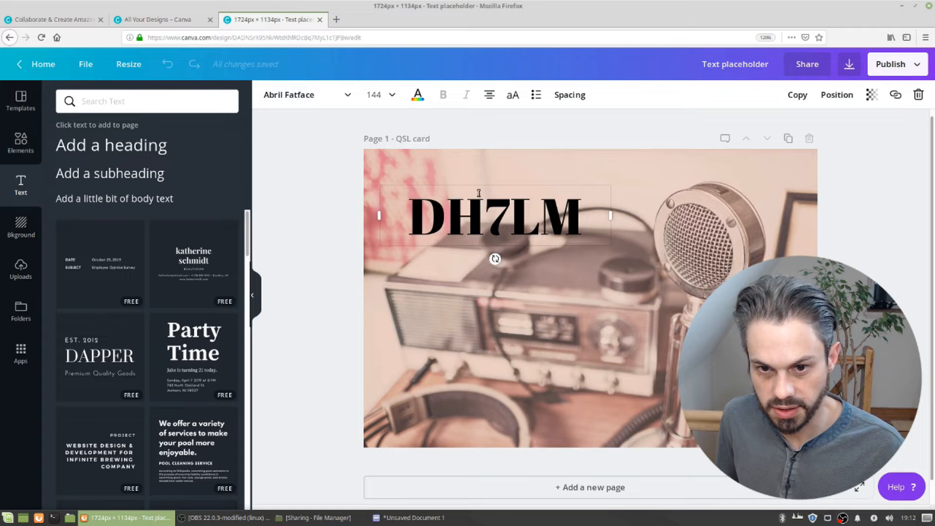
double_click(476, 222)
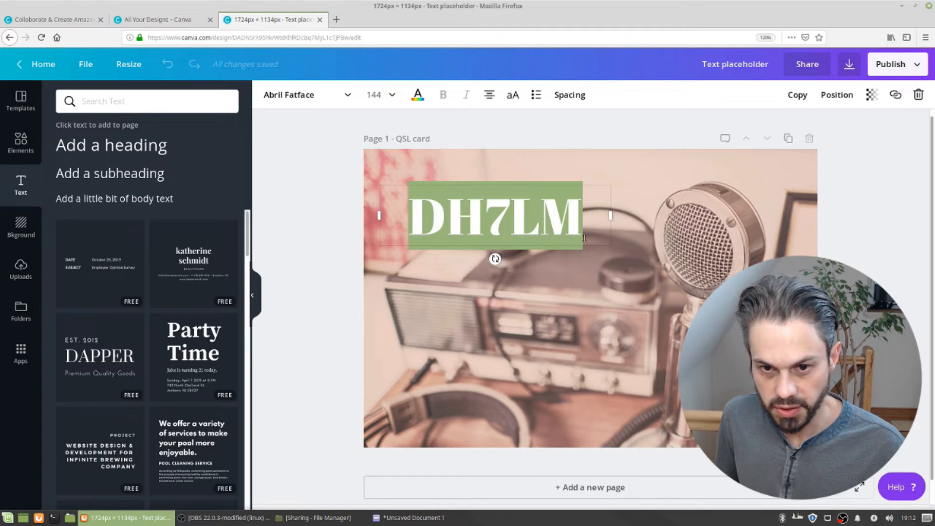
click(602, 205)
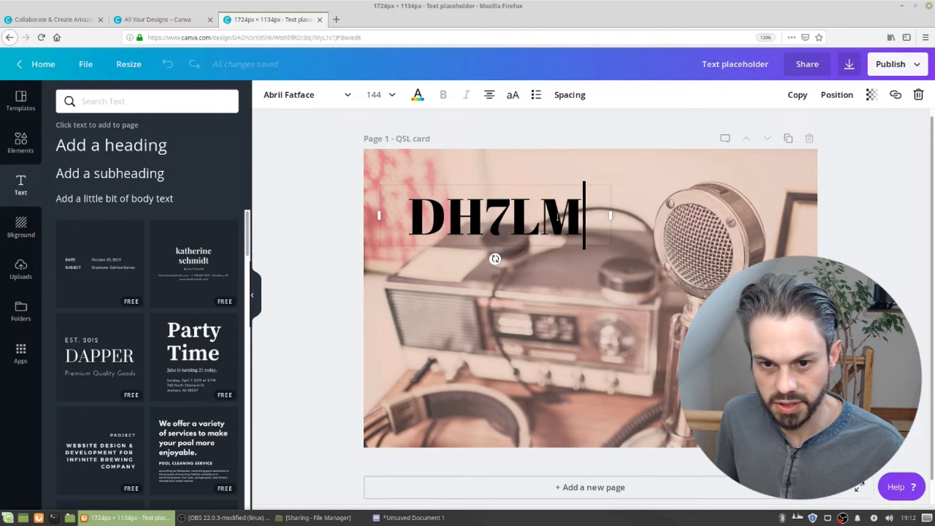
click(618, 270)
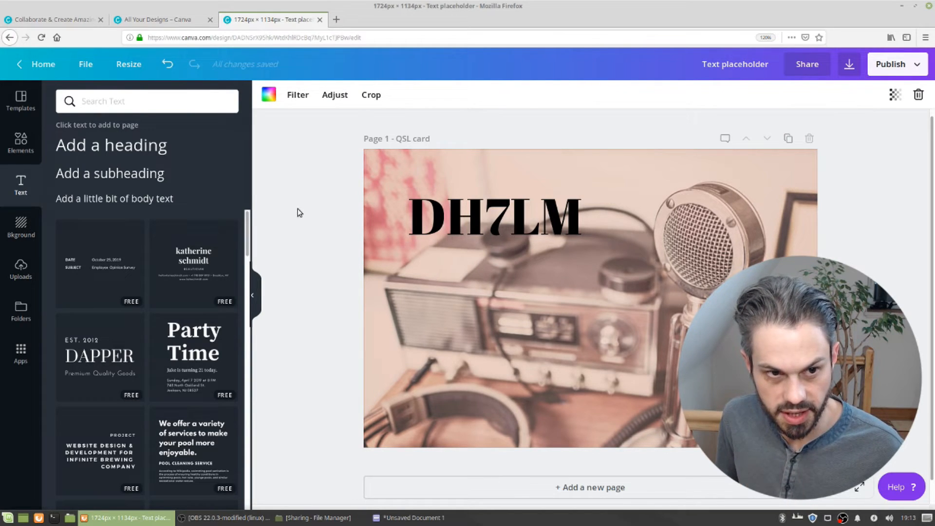
Add a text line reading 'German Amateur Radio Station', widen it to one line and place it below the callsign
key(t)
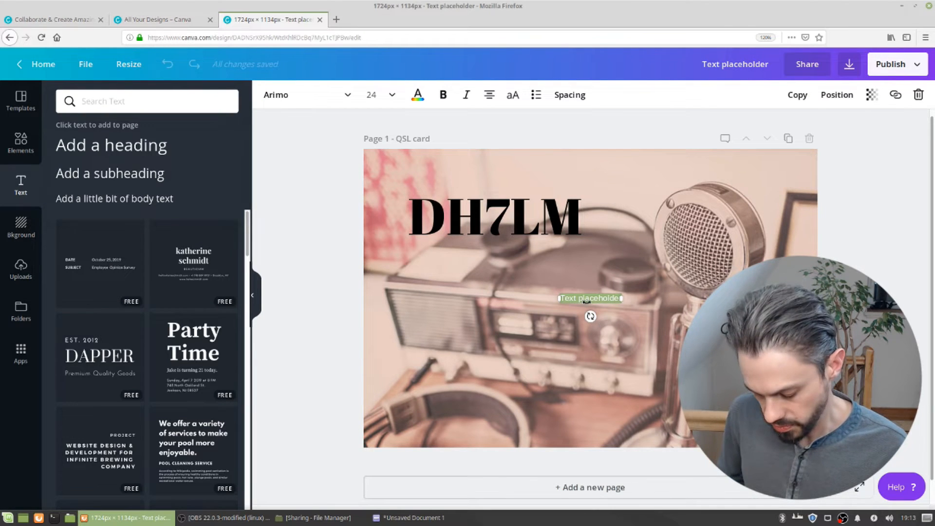
text(German)
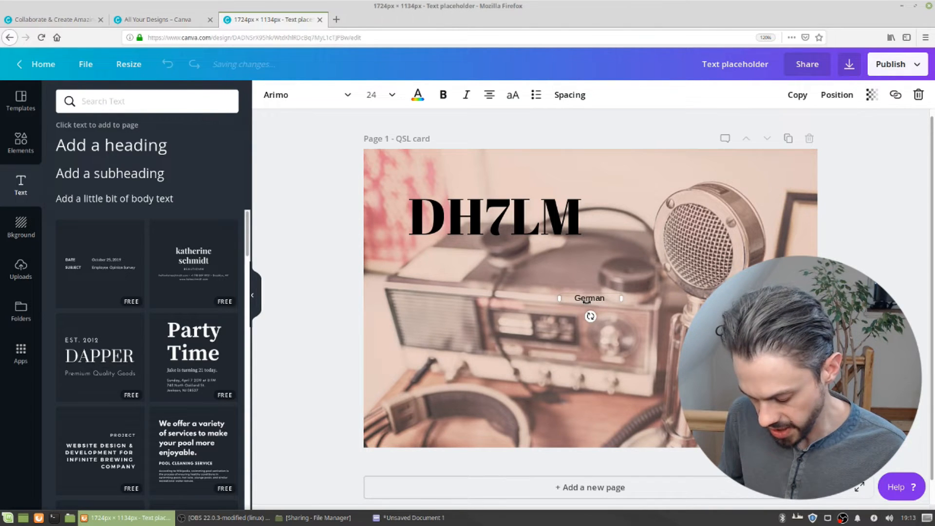
text(Amateu)
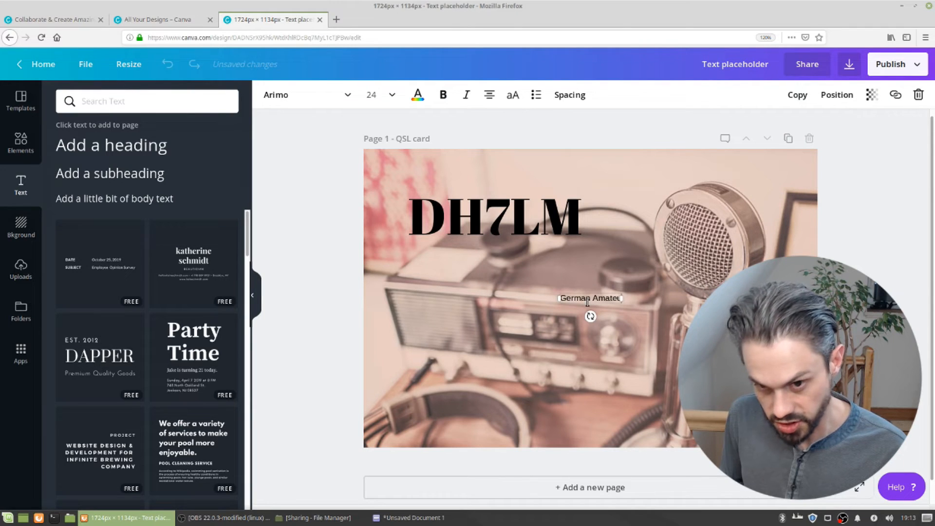
text(r Radio)
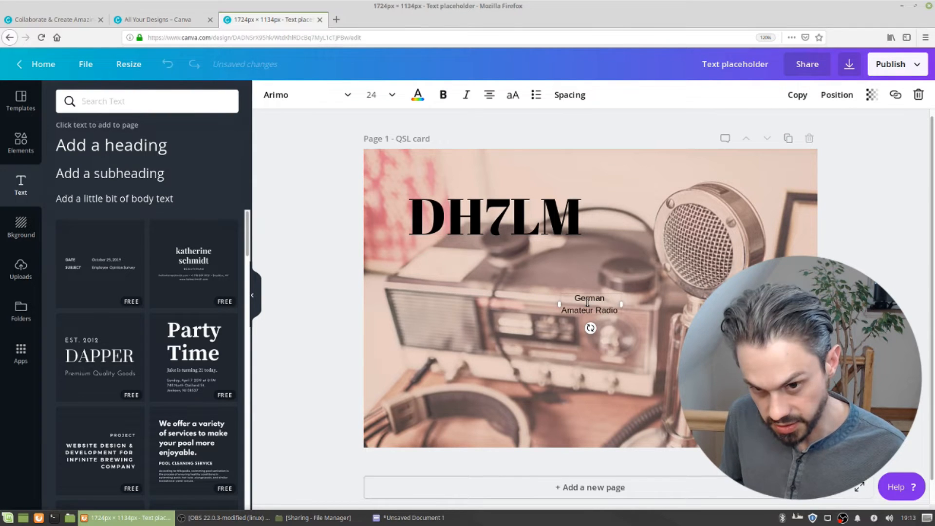
text( Station)
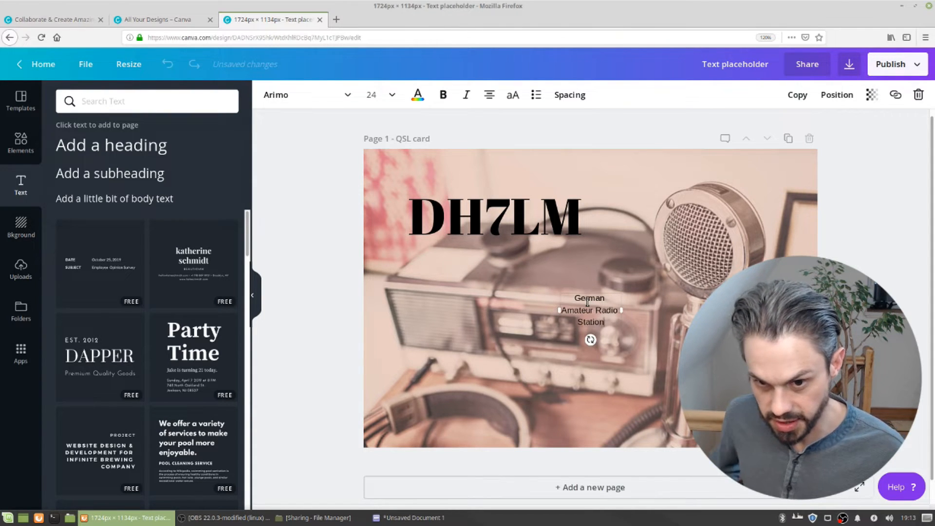
drag(534, 310, 428, 307)
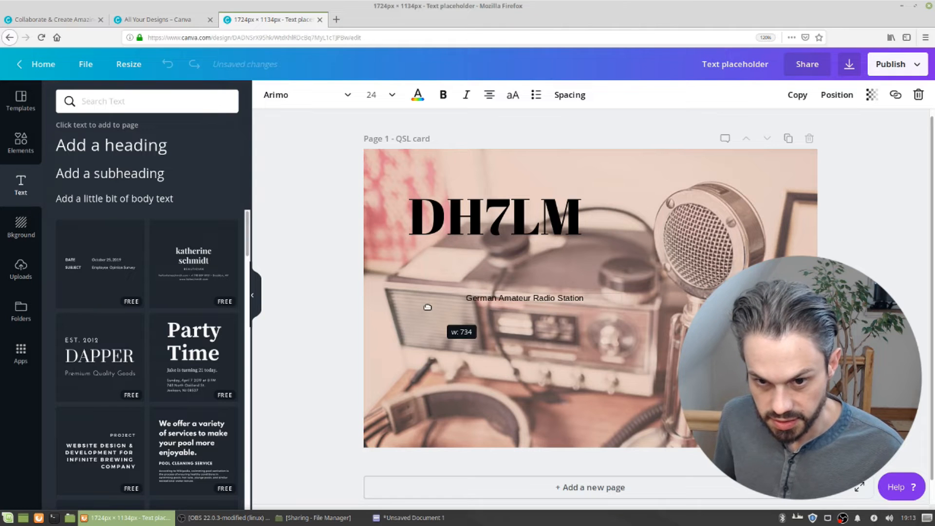
drag(476, 291, 448, 244)
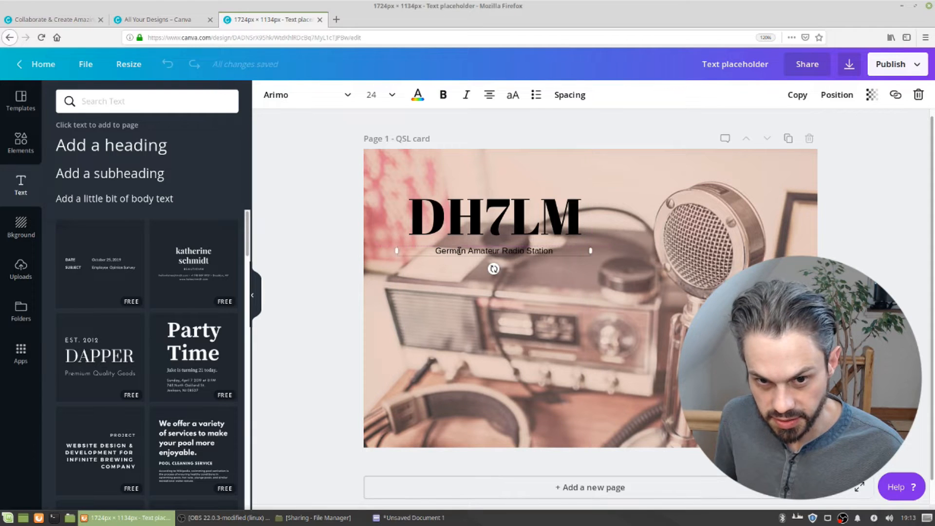
Set the subtitle's font size to 32 and change its font to Abril Fatface
double_click(459, 251)
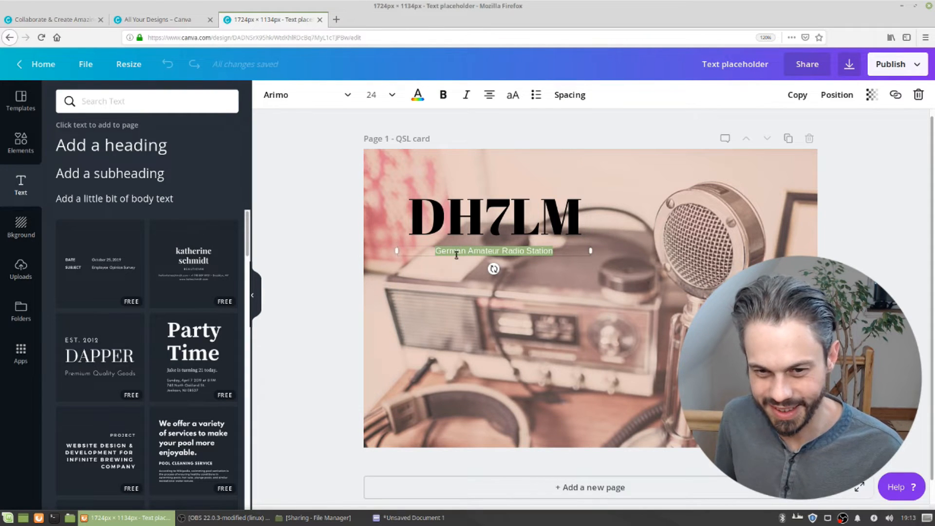
click(375, 96)
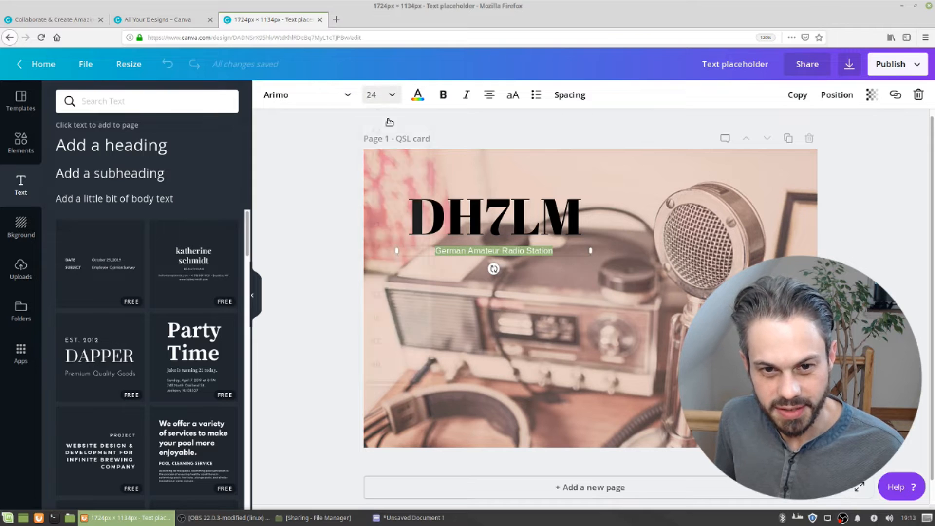
click(392, 296)
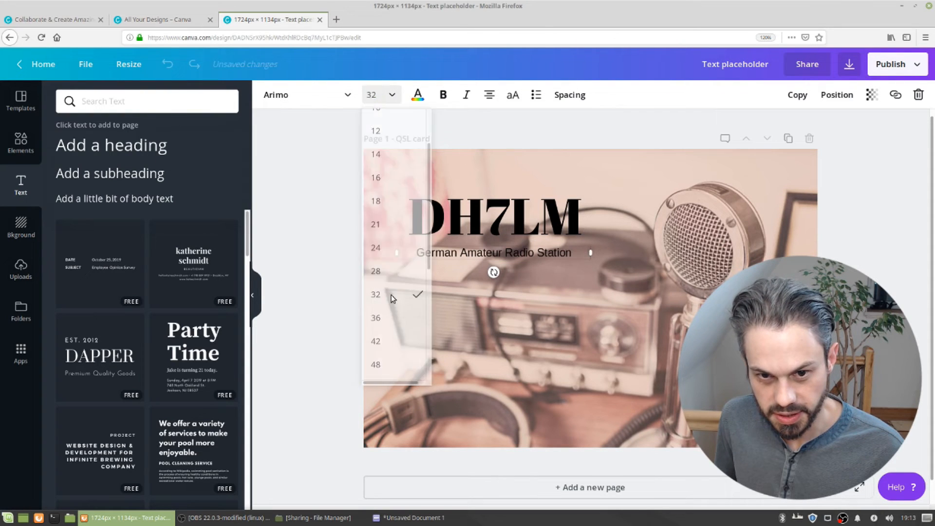
triple_click(461, 254)
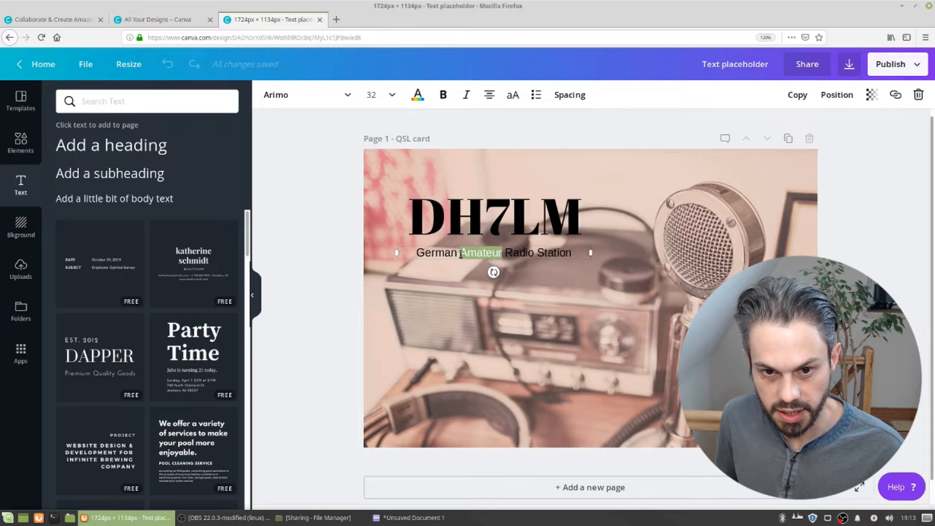
click(344, 97)
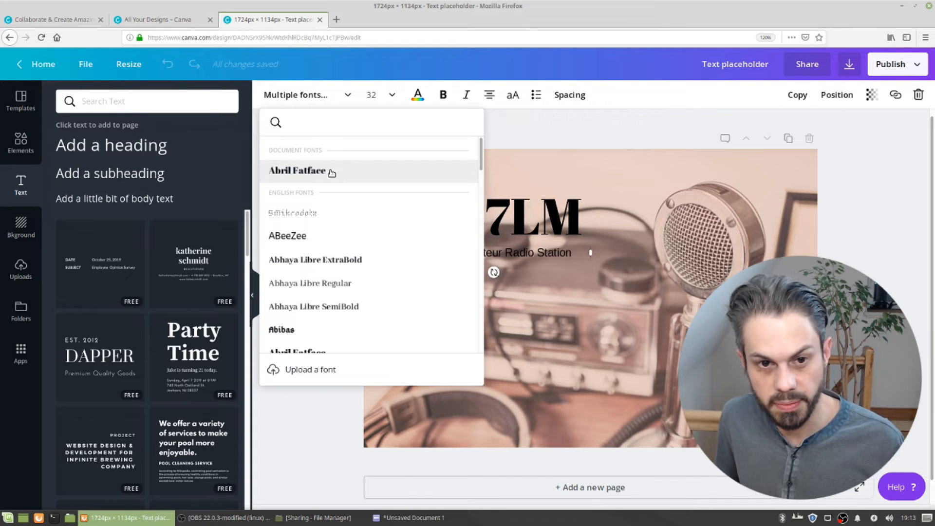
click(361, 172)
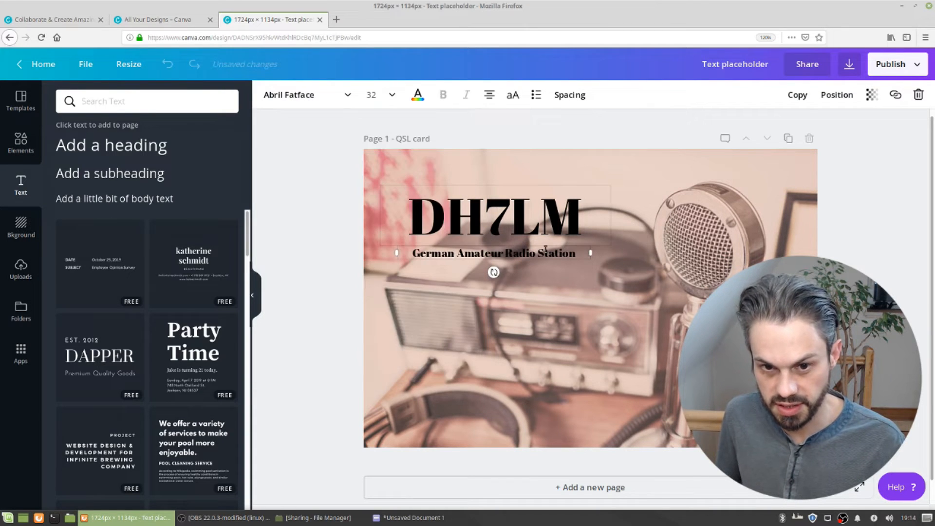
Try enlarging the subtitle to size 36, then set it back to 32
click(372, 99)
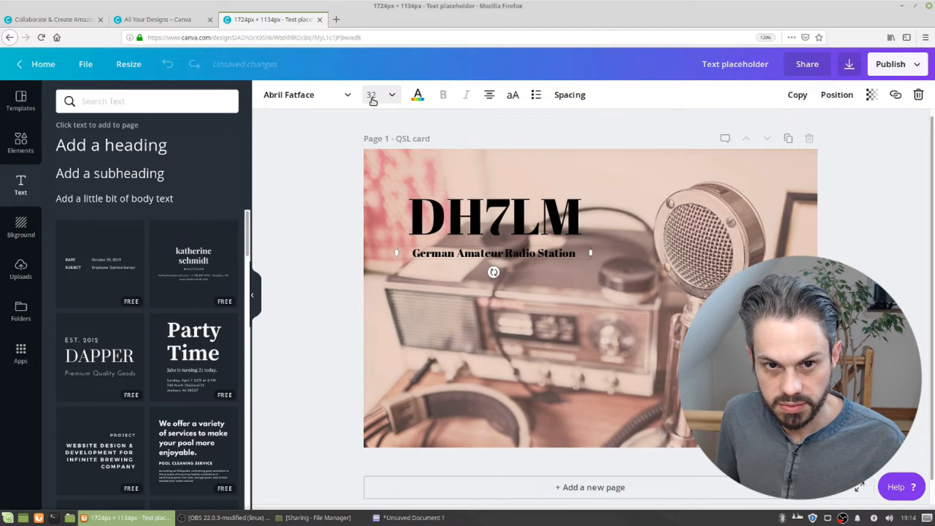
click(375, 271)
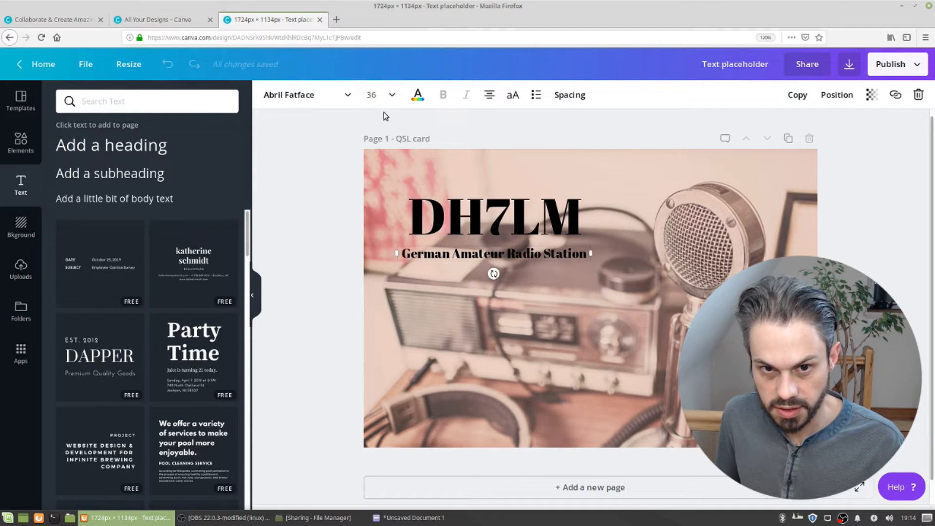
click(373, 95)
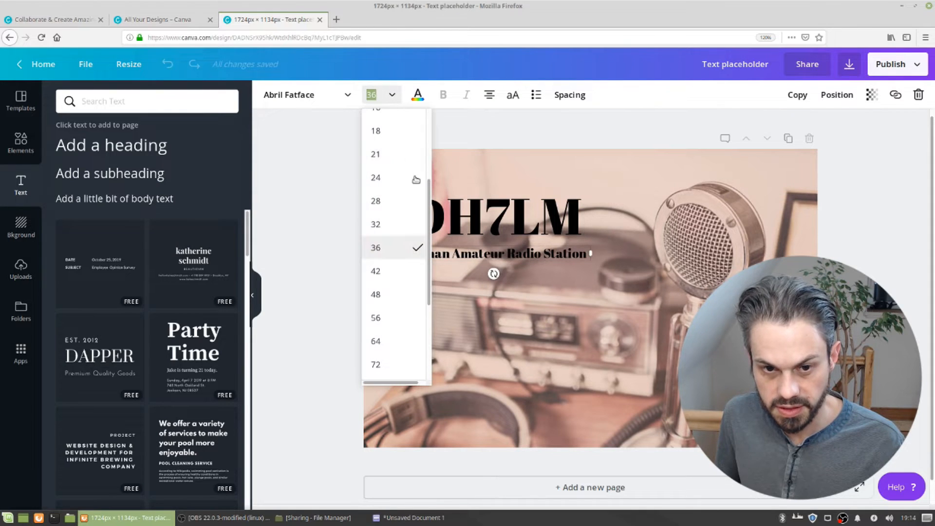
click(395, 229)
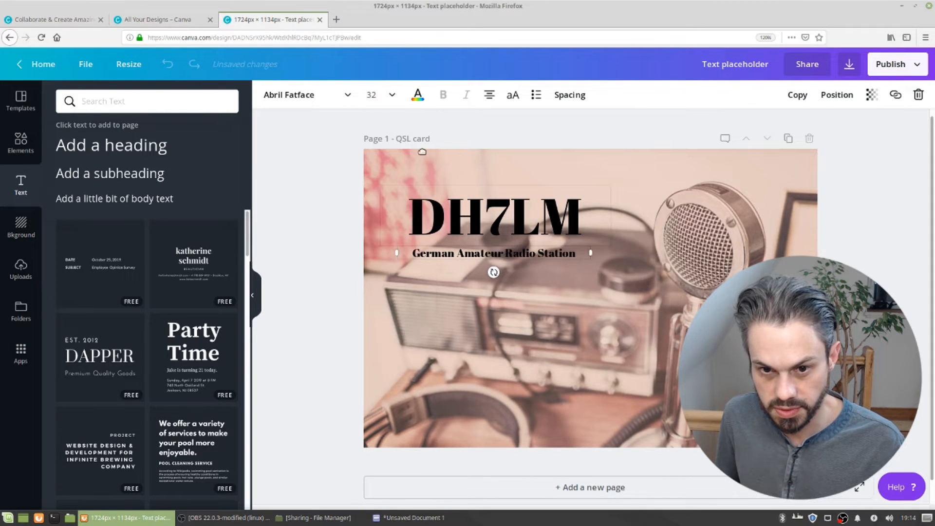
Select both the callsign and subtitle together and move them slightly up and to the right
drag(471, 245, 461, 255)
click(425, 311)
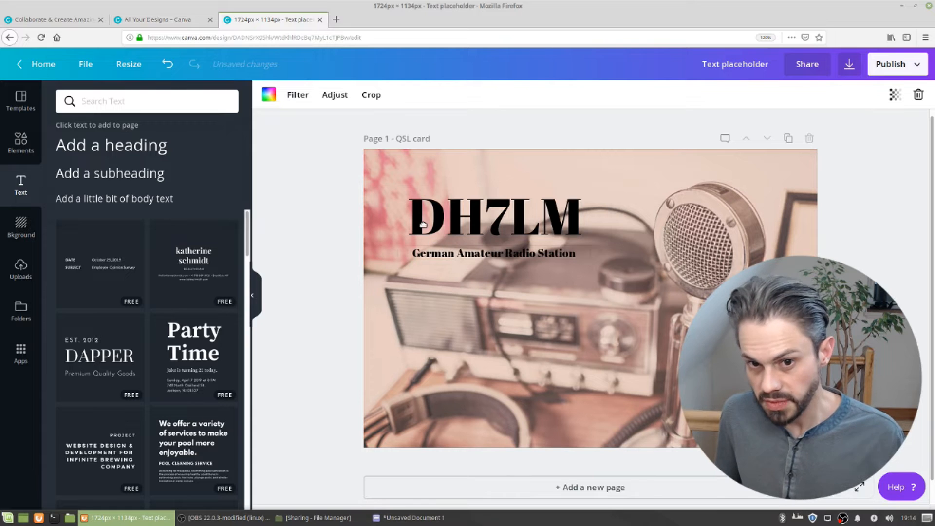
drag(324, 184, 453, 268)
drag(427, 225, 432, 224)
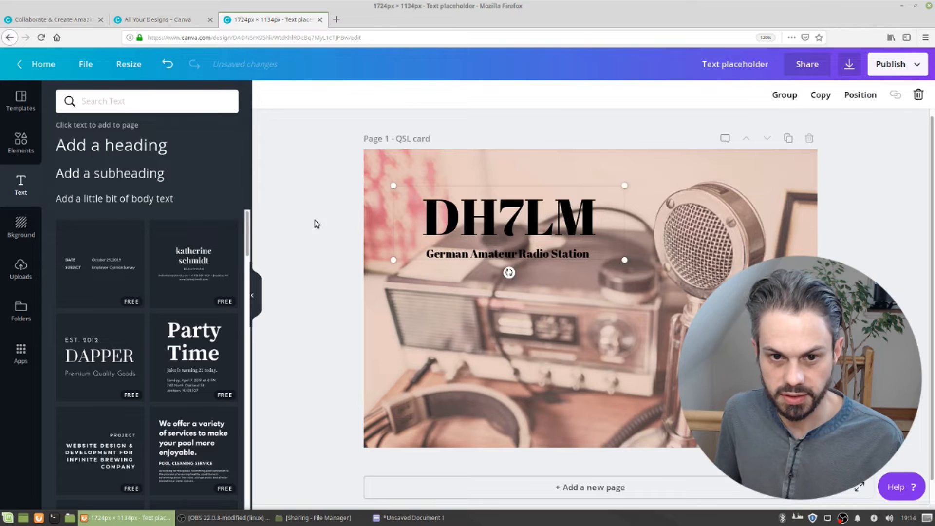
click(317, 224)
drag(307, 183, 526, 276)
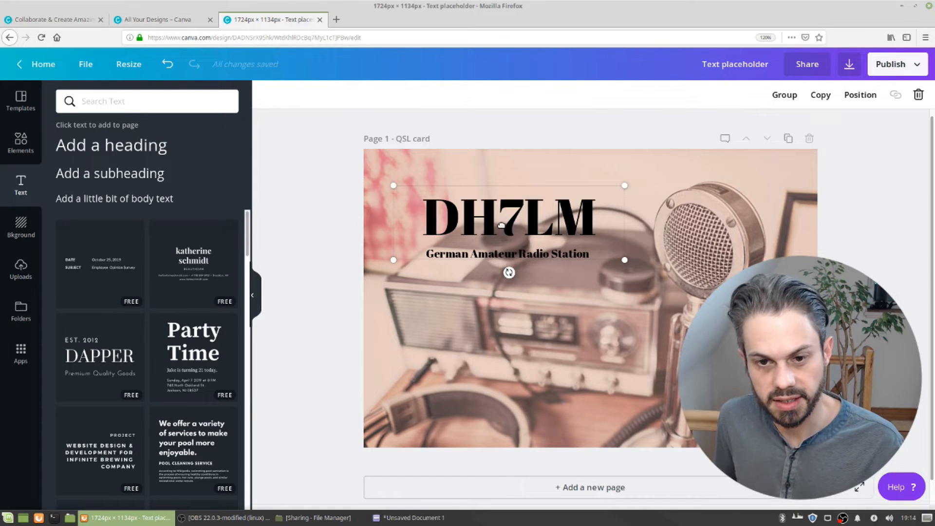
drag(498, 238, 515, 217)
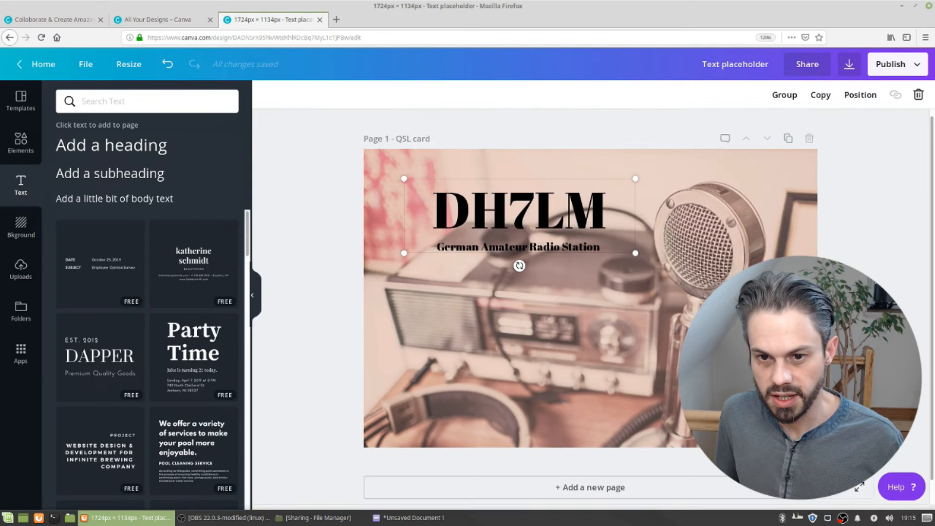
Add a rounded rectangle shape from the Elements shapes and resize it to cover the callsign and subtitle
key(alt)
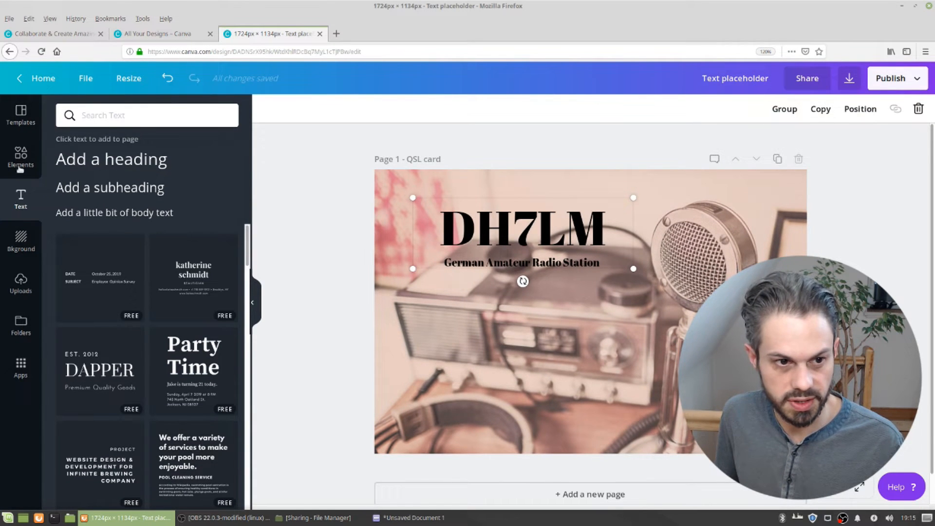
key(alt)
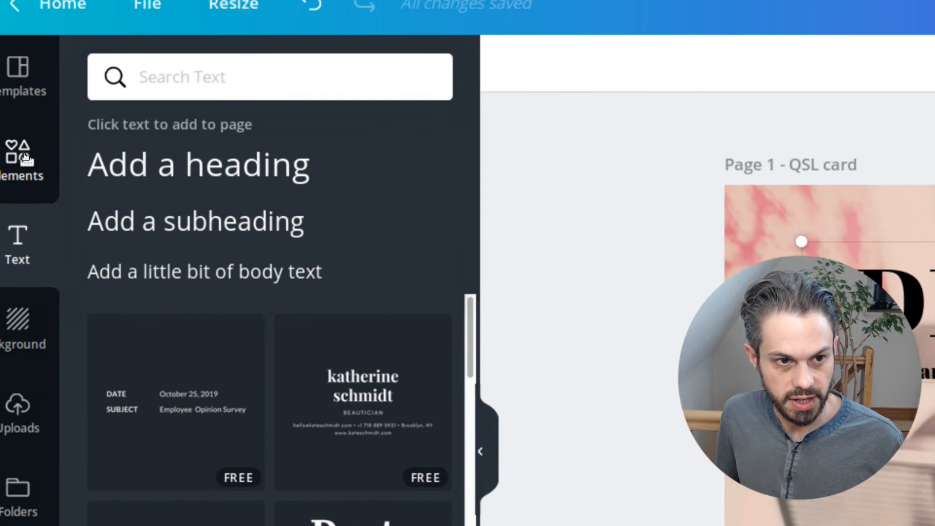
click(23, 154)
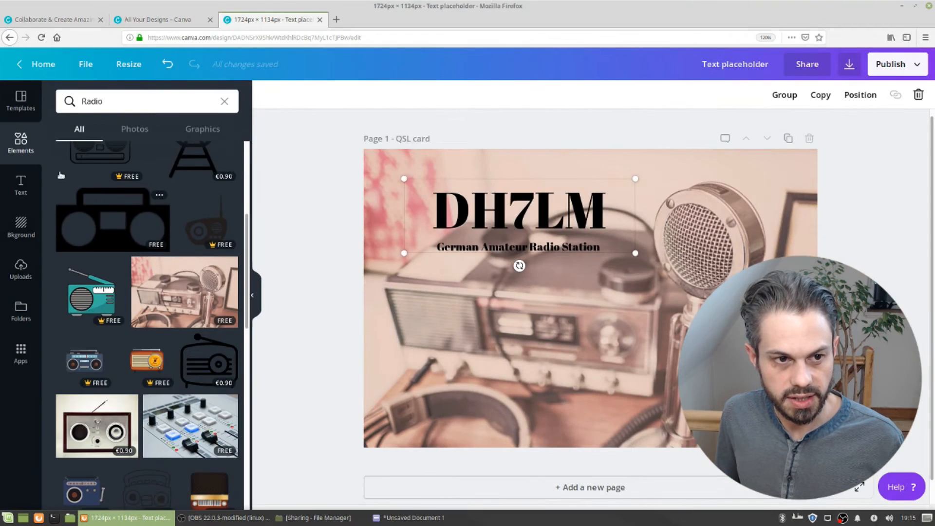
key(alt)
scroll(95, 197, up, 5)
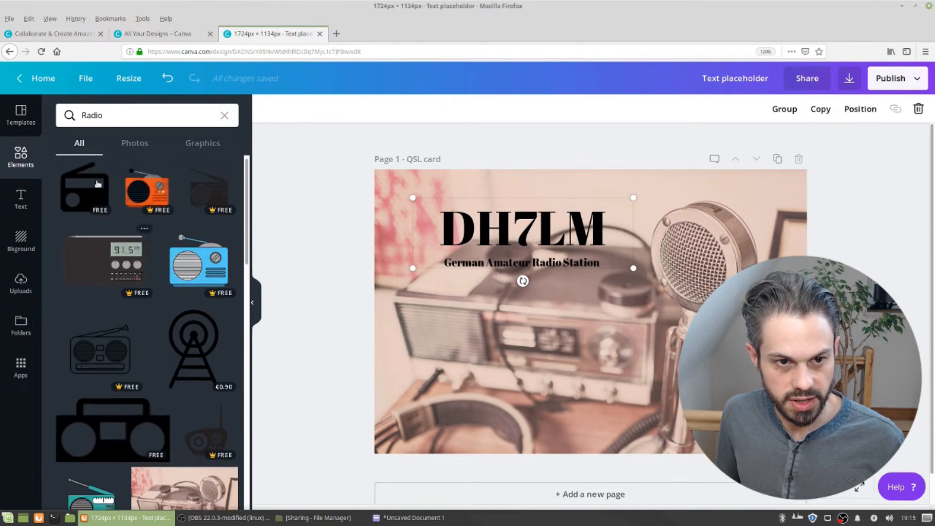
key(alt)
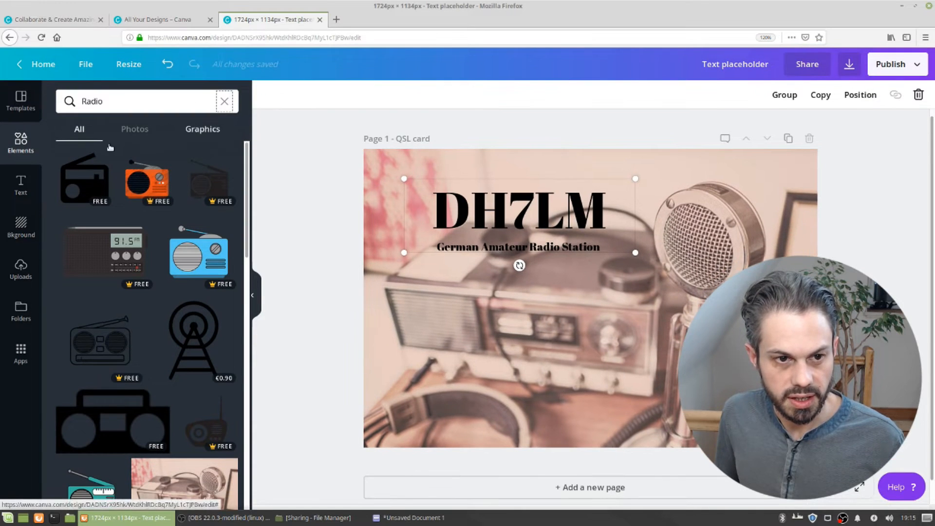
click(223, 101)
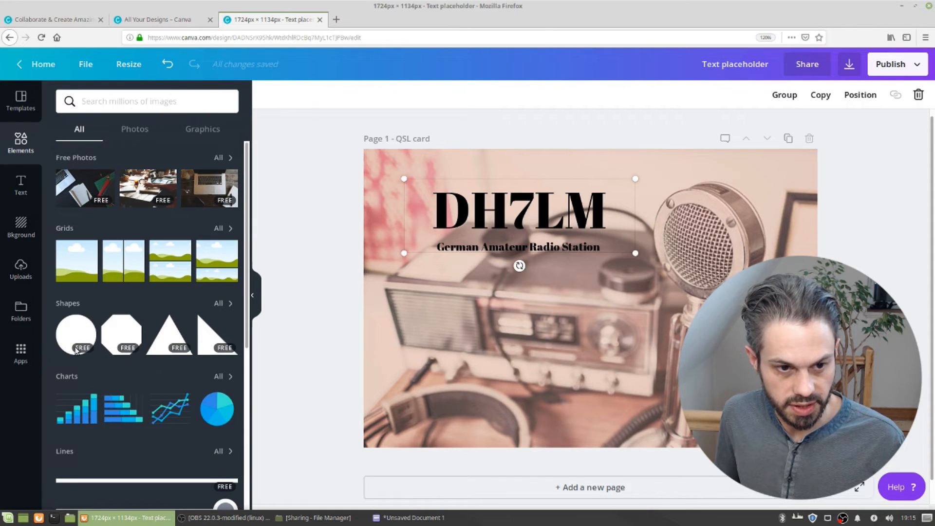
click(68, 304)
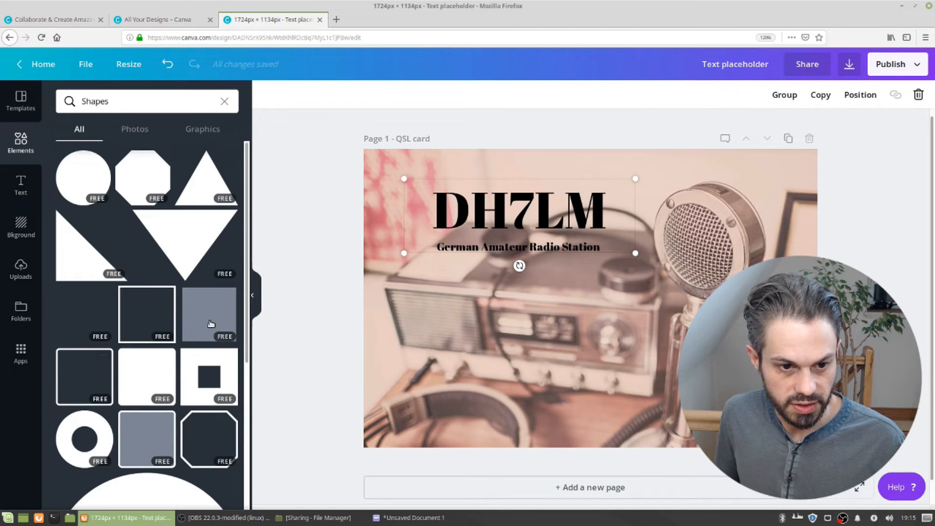
click(155, 366)
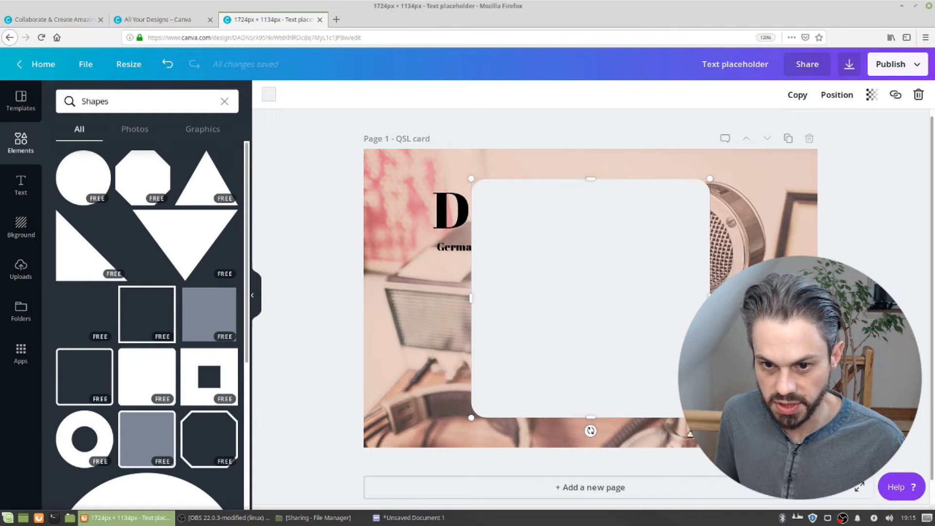
drag(710, 418, 653, 241)
mouse_move(568, 236)
mouse_down()
mouse_move(548, 236)
mouse_move(565, 229)
mouse_up()
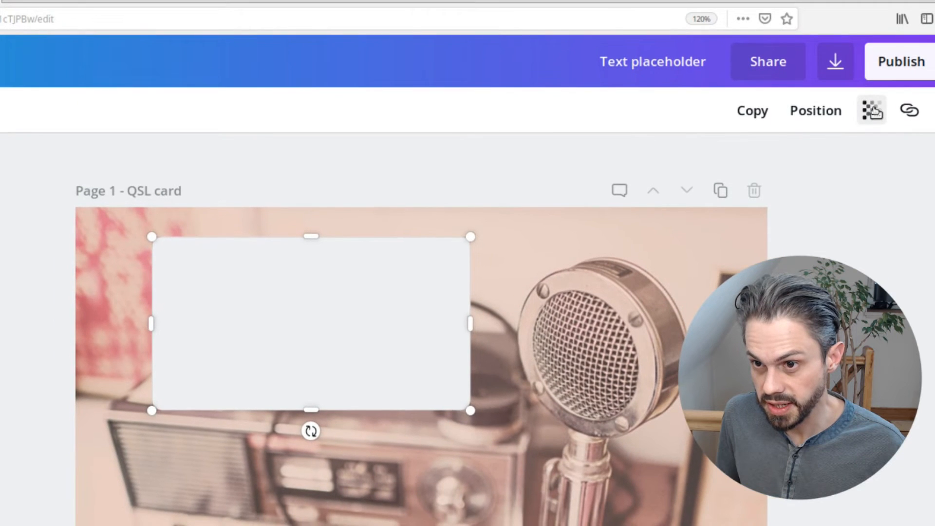
Set the rectangle's transparency to 62 and send it backward behind the text
click(871, 97)
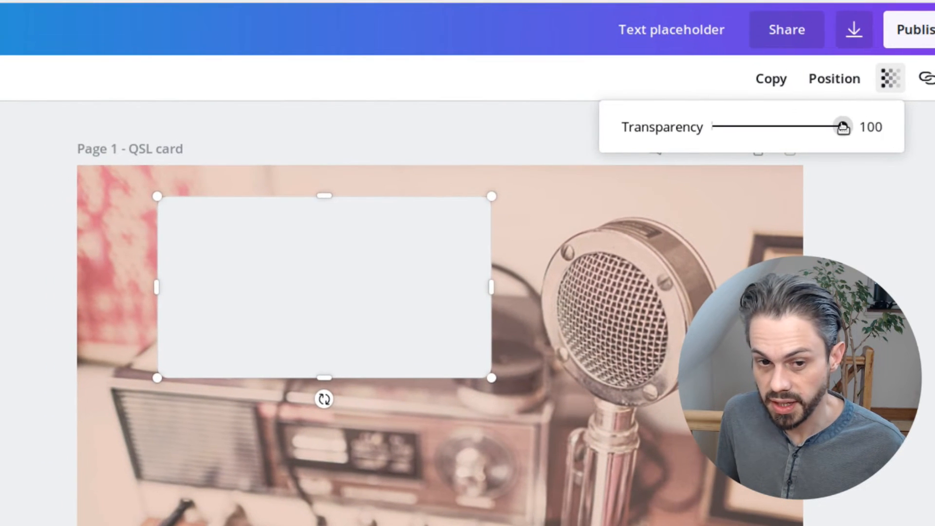
drag(843, 127, 813, 126)
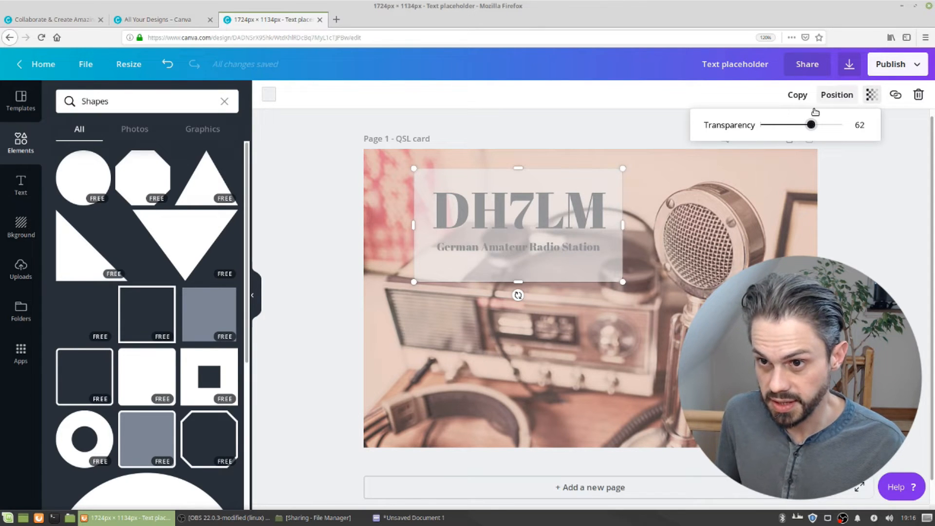
click(844, 100)
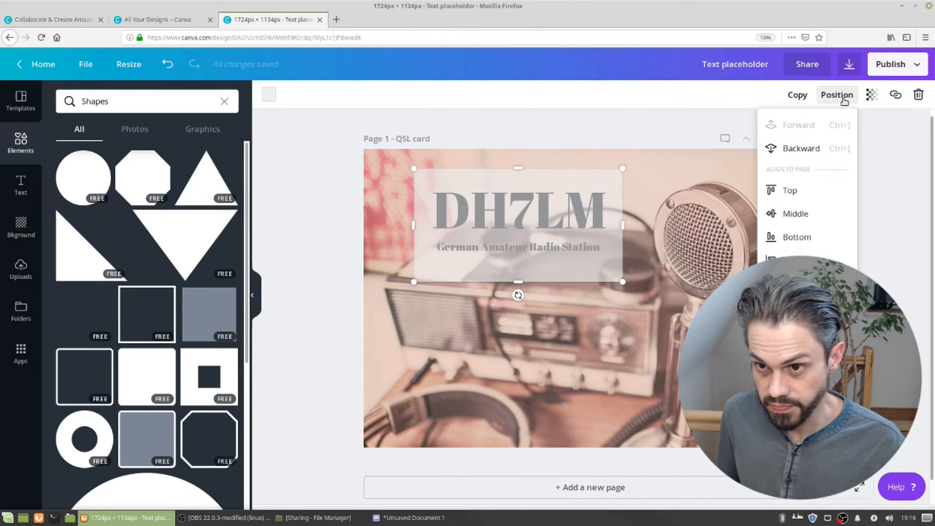
click(812, 150)
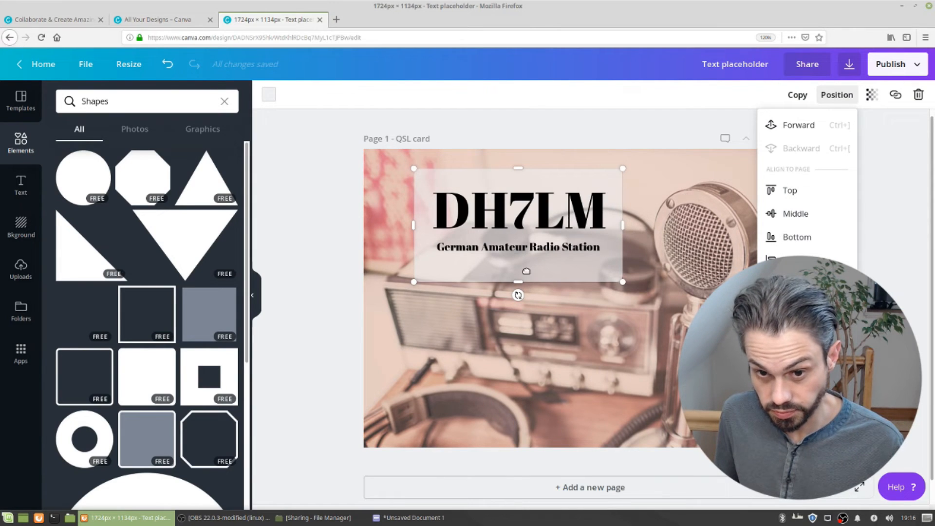
Shorten the rectangle's height so it fits closely around the callsign and subtitle
click(526, 271)
drag(518, 273, 523, 256)
double_click(522, 204)
click(521, 180)
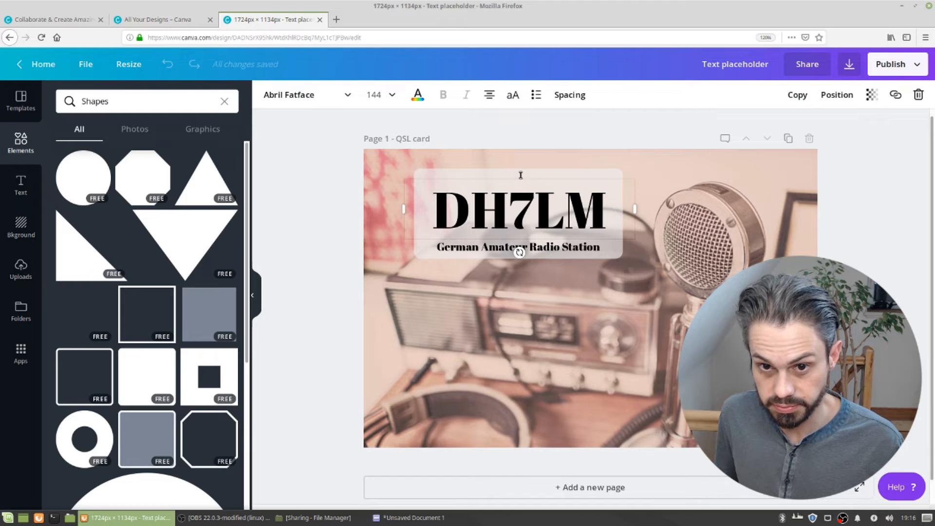
Delete the translucent rectangle from behind the callsign and subtitle
click(606, 177)
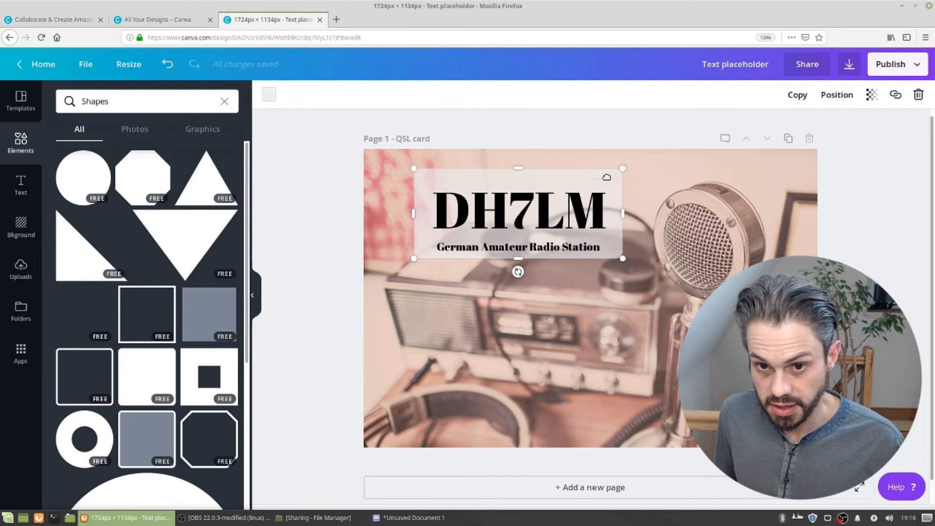
click(665, 175)
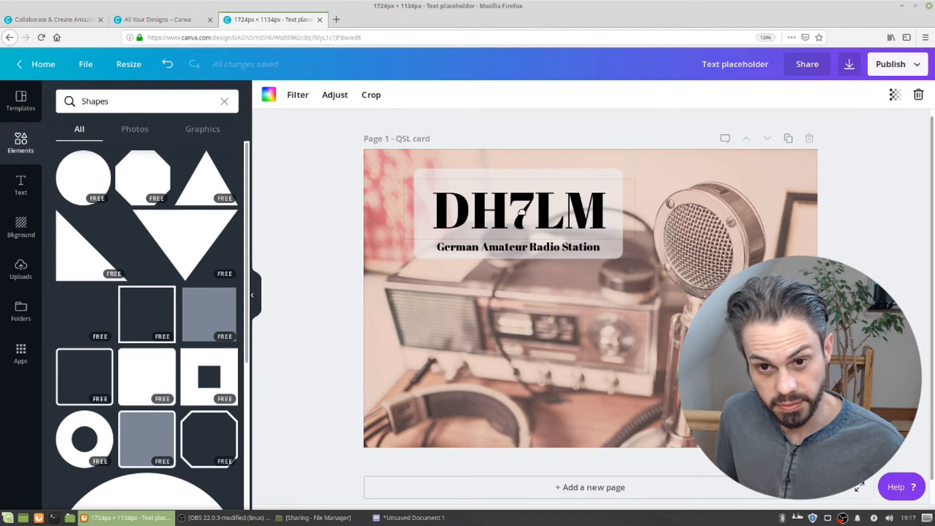
click(507, 175)
click(502, 169)
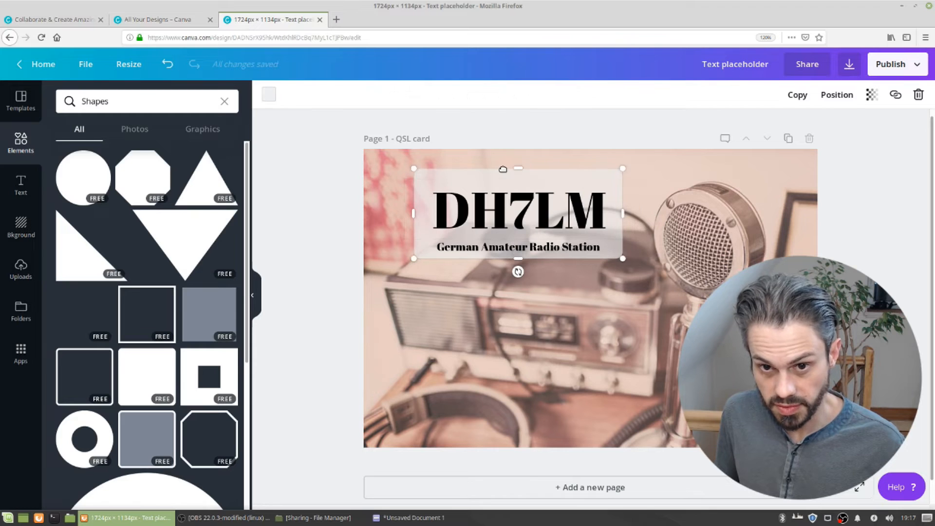
key(Delete)
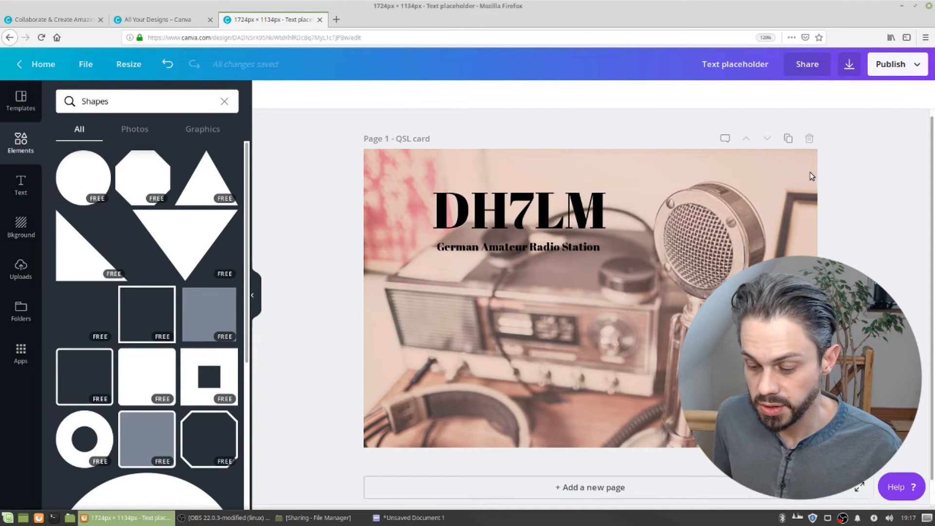
Duplicate the QSL card page to create a second page
click(788, 140)
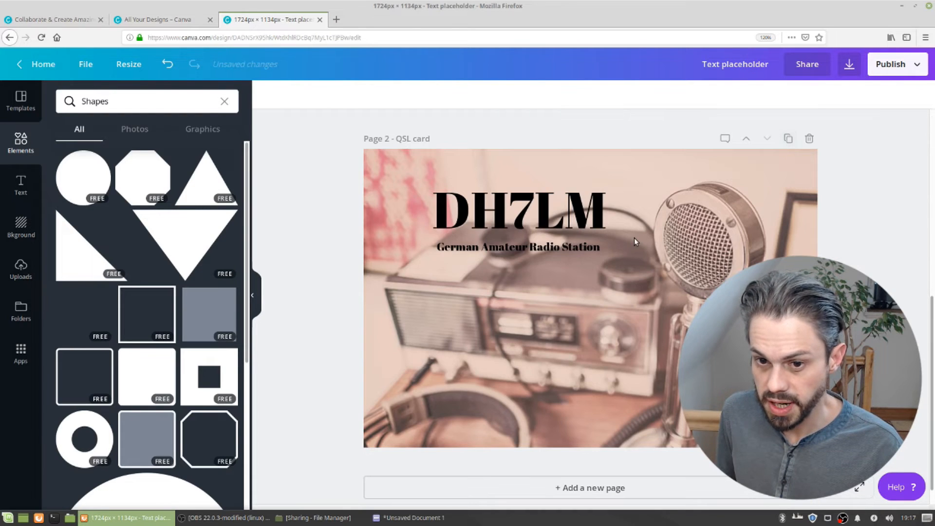
scroll(590, 306, up, 5)
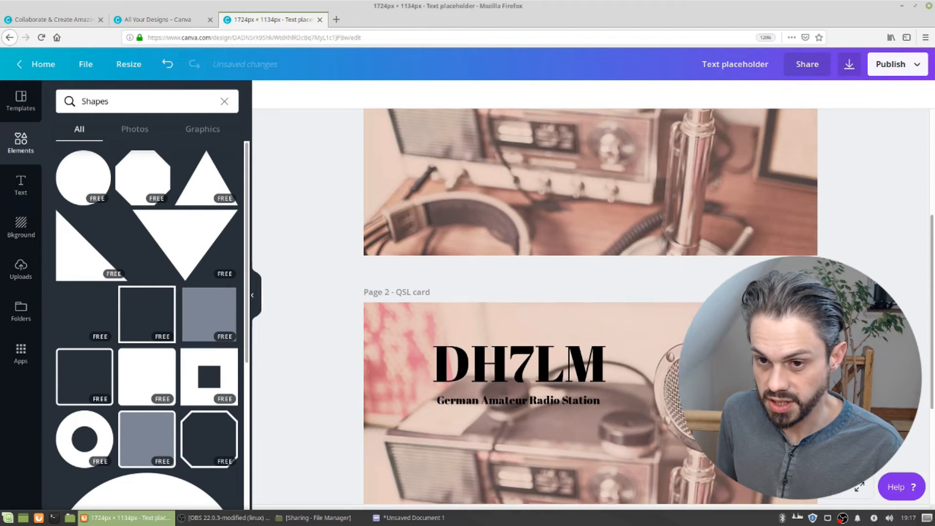
scroll(590, 306, up, 2)
scroll(590, 306, down, 4)
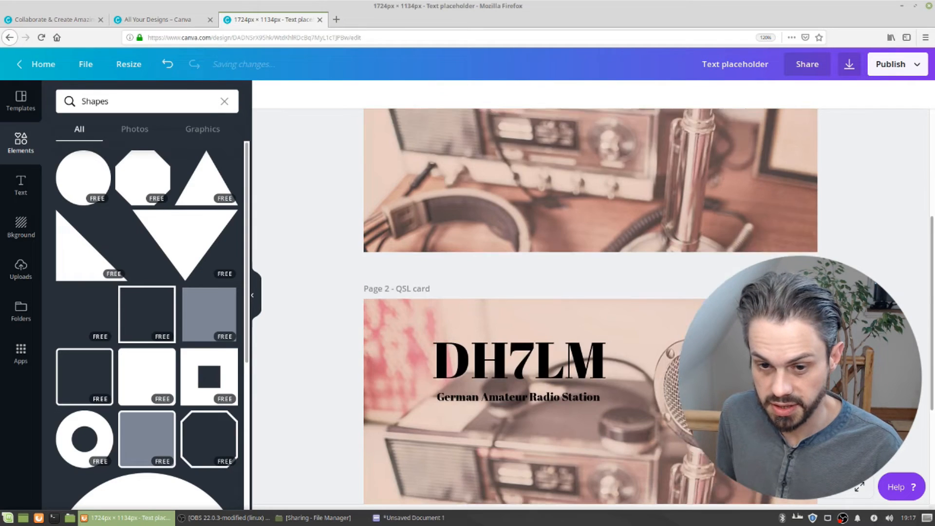
scroll(683, 291, down, 2)
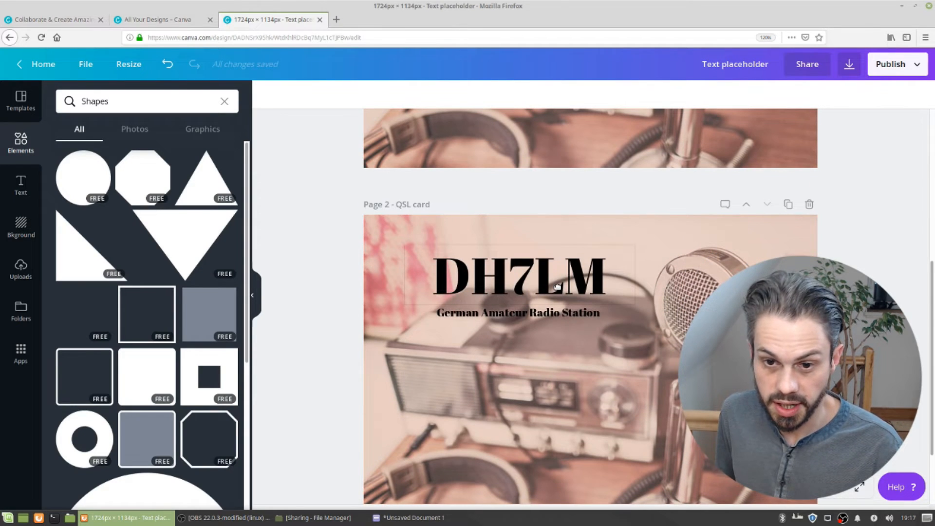
Upload the photo DSCF1541.JPG by bringing it from the file manager into the uploads panel
click(694, 247)
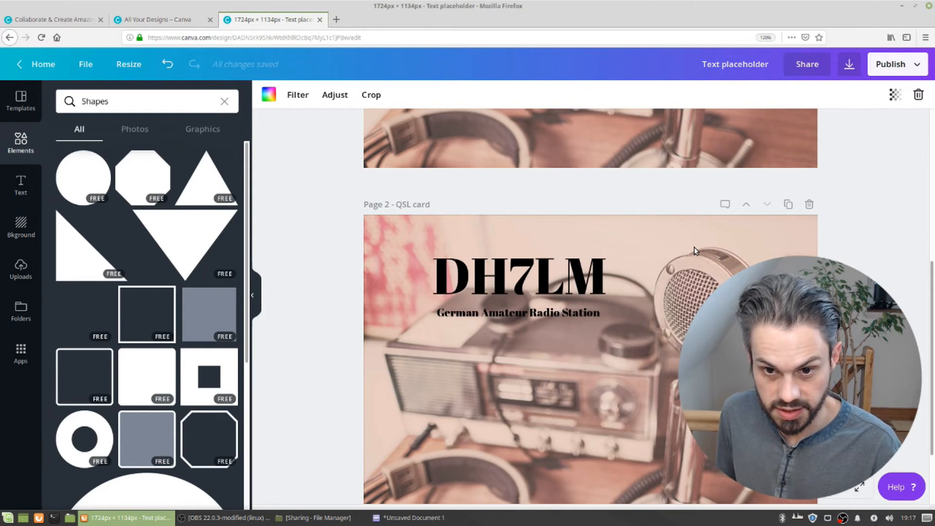
key(BackSpace)
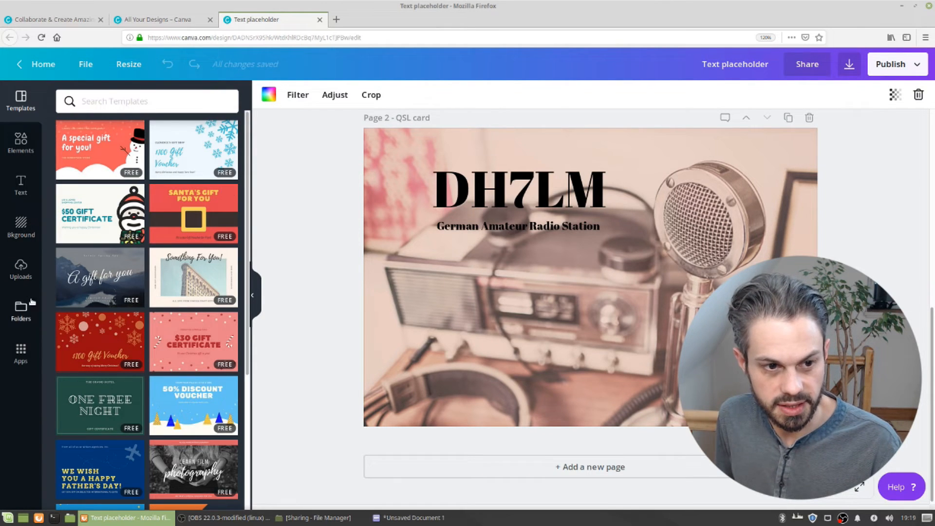
click(21, 270)
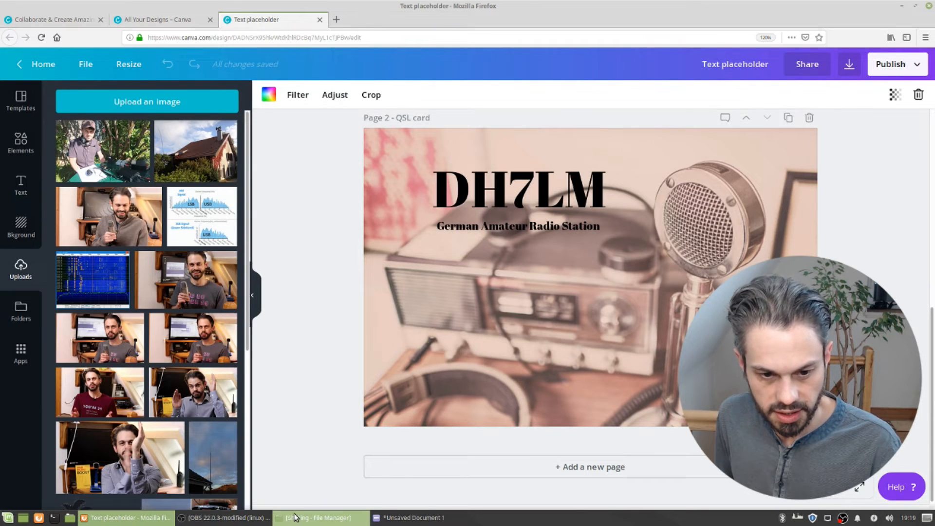
click(317, 517)
drag(625, 139, 729, 151)
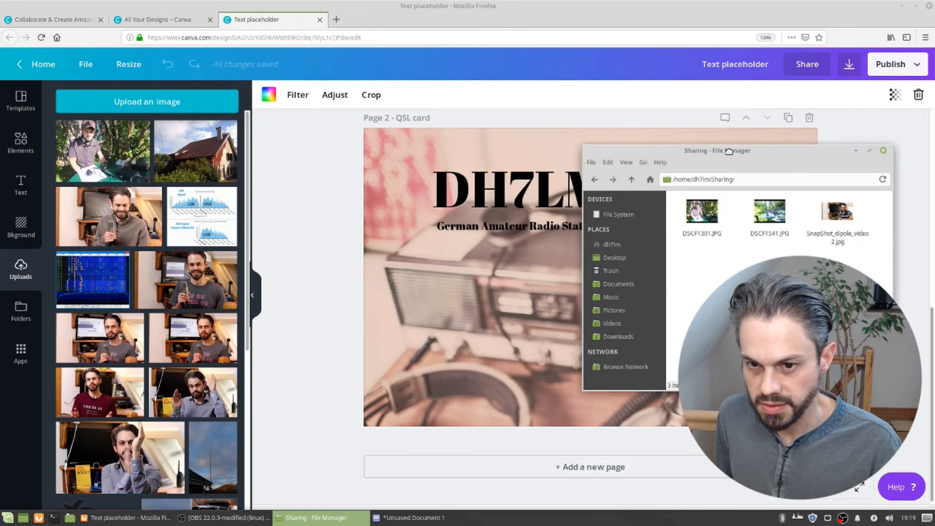
click(781, 219)
drag(781, 219, 115, 151)
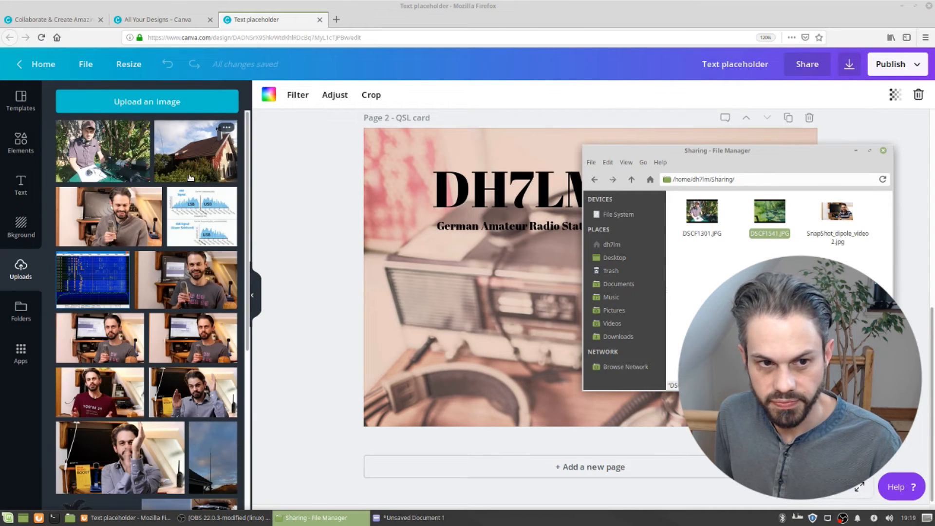
Replace the second page's background with the uploaded garden photo
drag(751, 163, 613, 154)
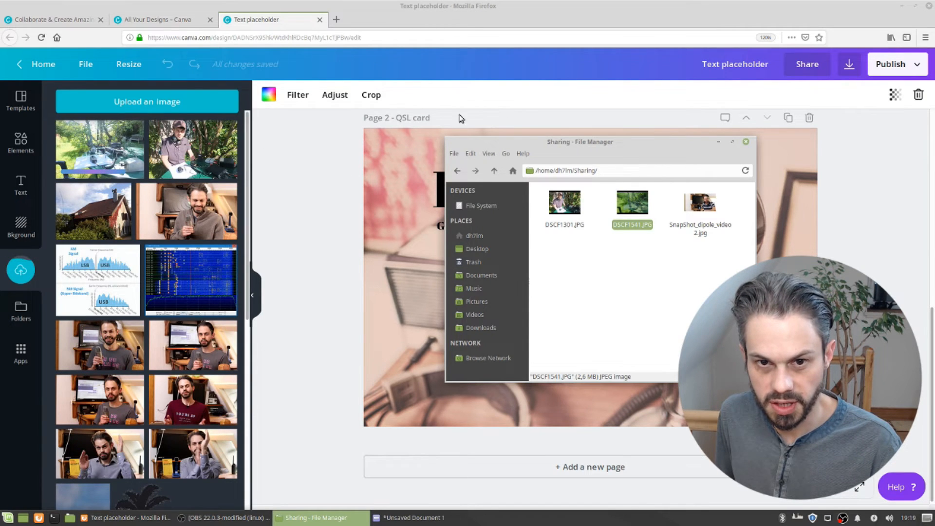
click(326, 142)
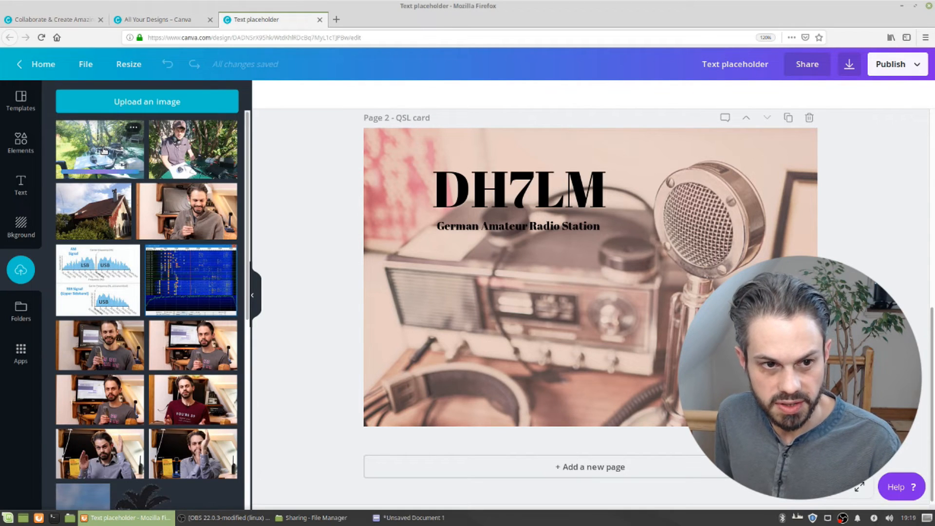
drag(95, 150, 396, 140)
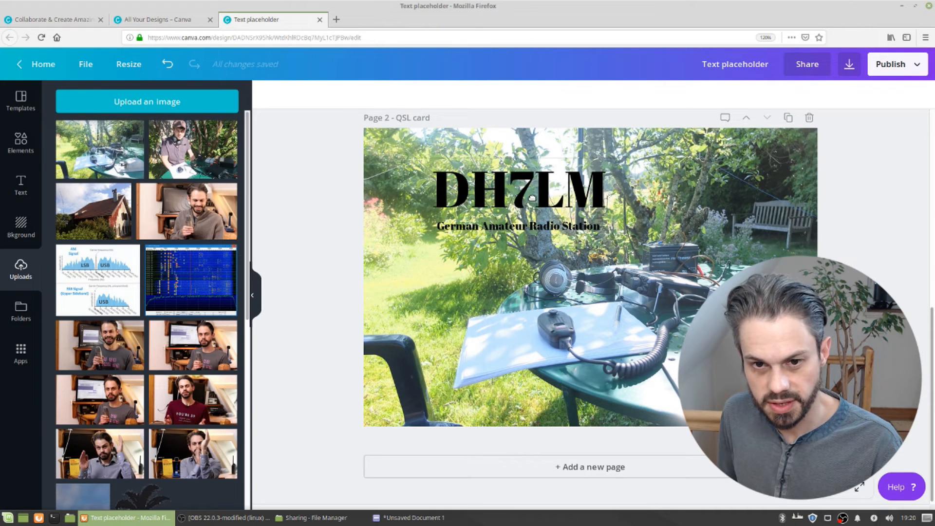
Move the callsign and subtitle on the second page slightly to the left
drag(532, 197, 512, 189)
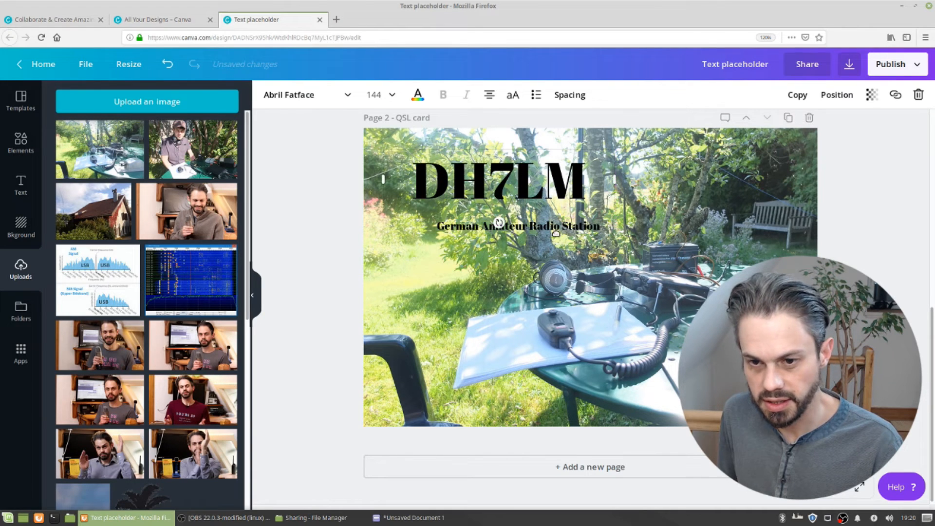
drag(556, 227, 535, 220)
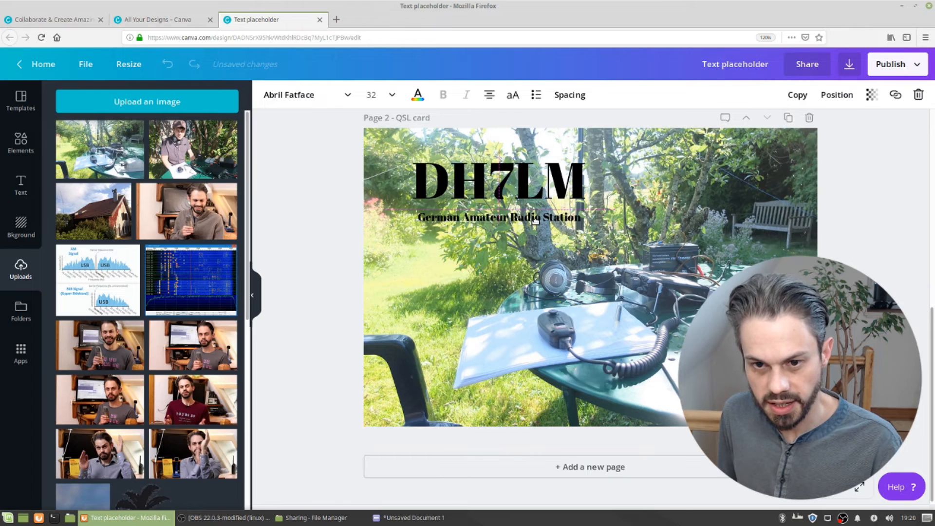
click(478, 256)
Try the Aileron Heavy font on the second page's callsign
double_click(486, 174)
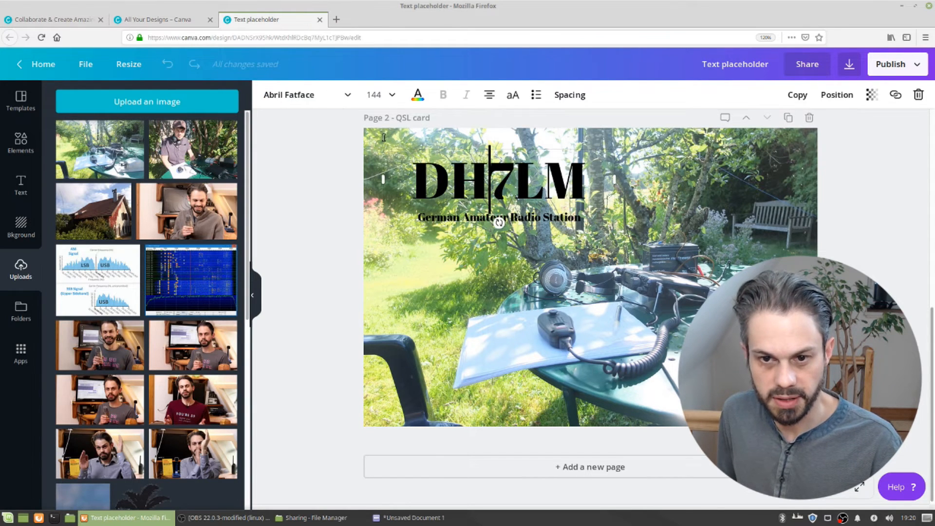
click(327, 97)
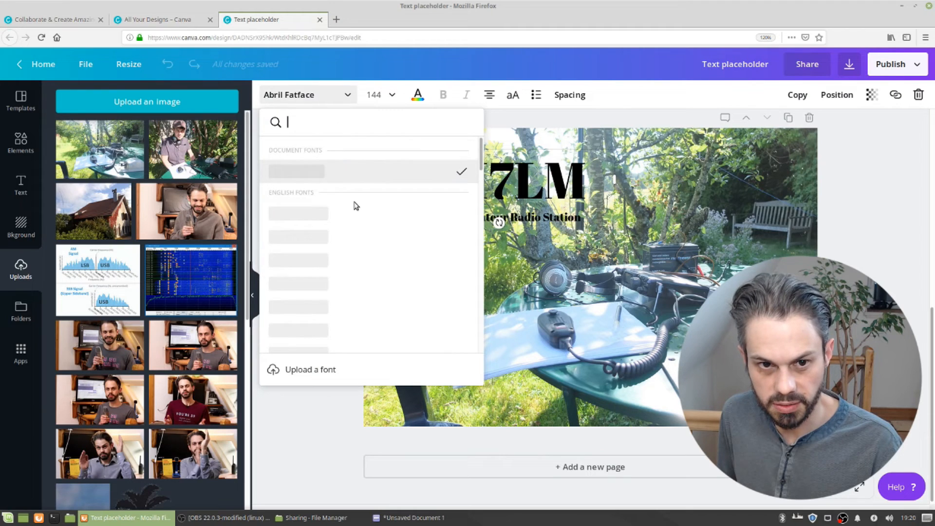
scroll(371, 325, down, 4)
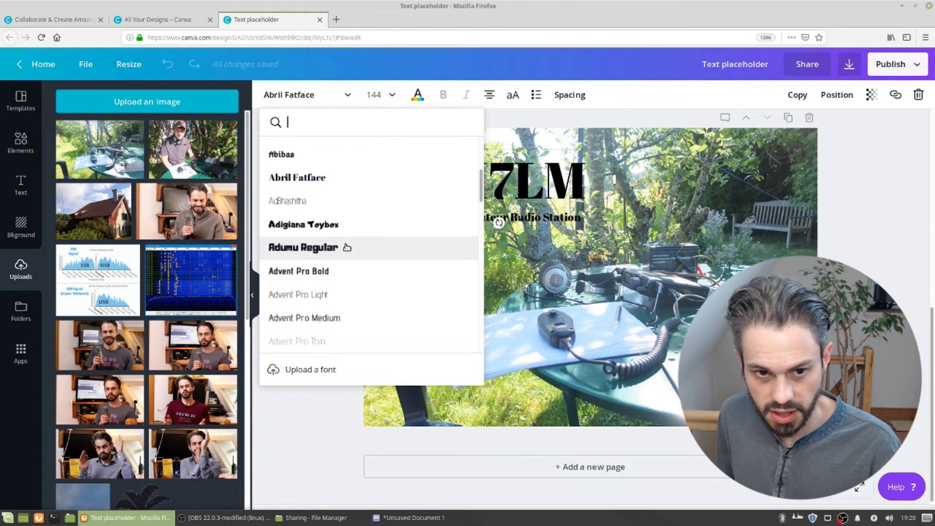
scroll(360, 245, down, 1)
scroll(350, 268, down, 1)
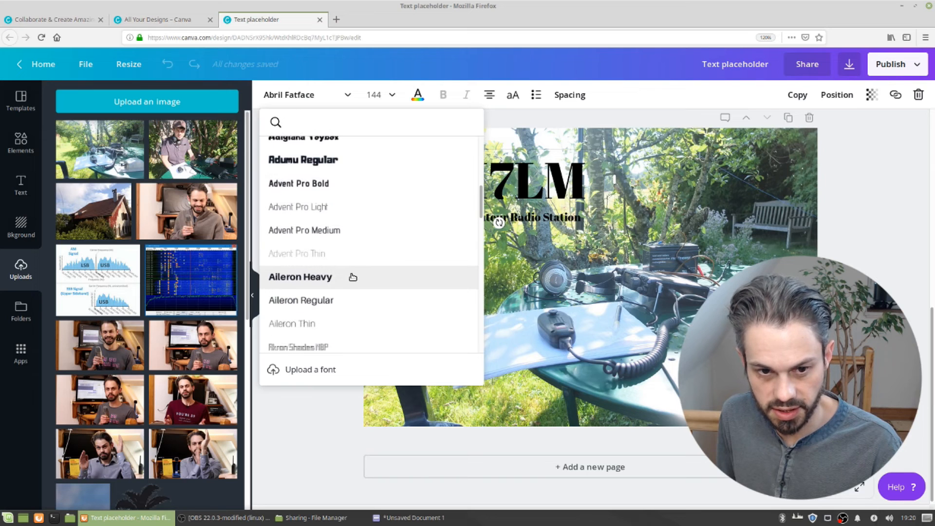
click(353, 277)
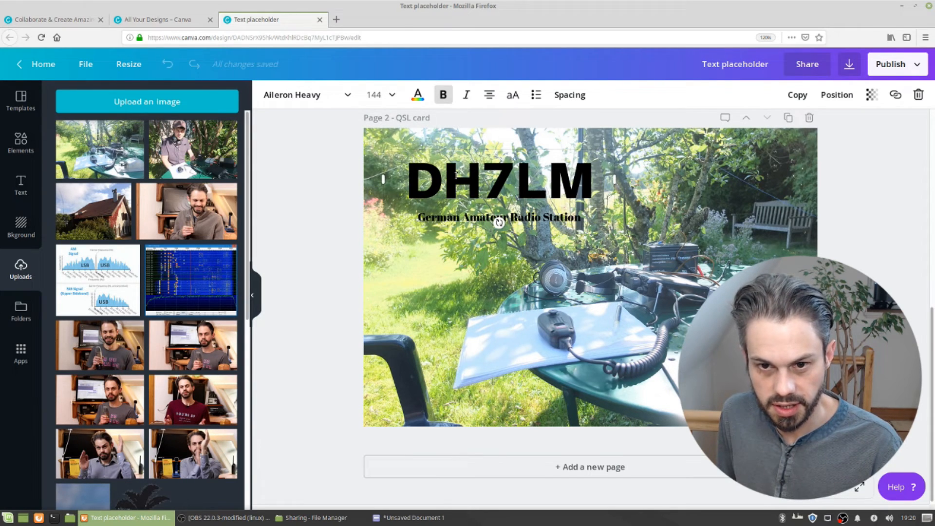
Try Antonio Bold on the callsign, then restore the Abril Fatface font
click(348, 96)
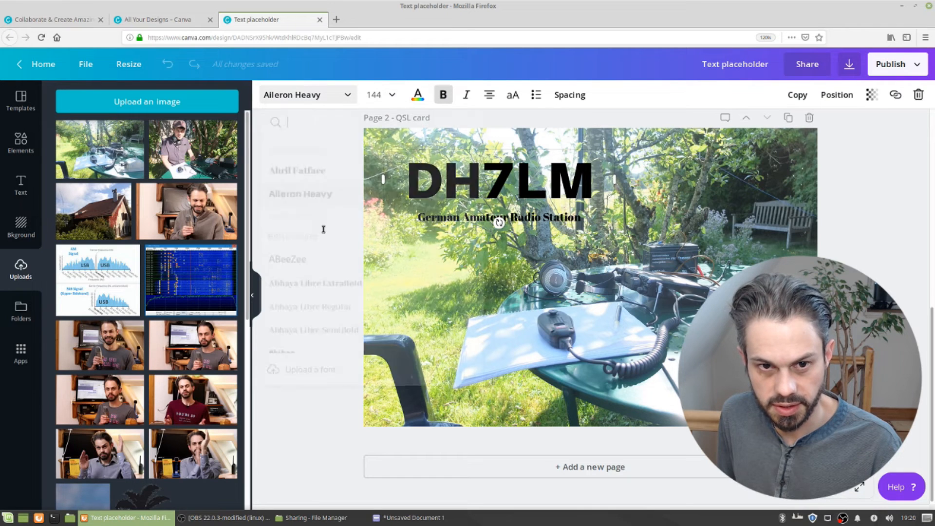
scroll(346, 283, down, 5)
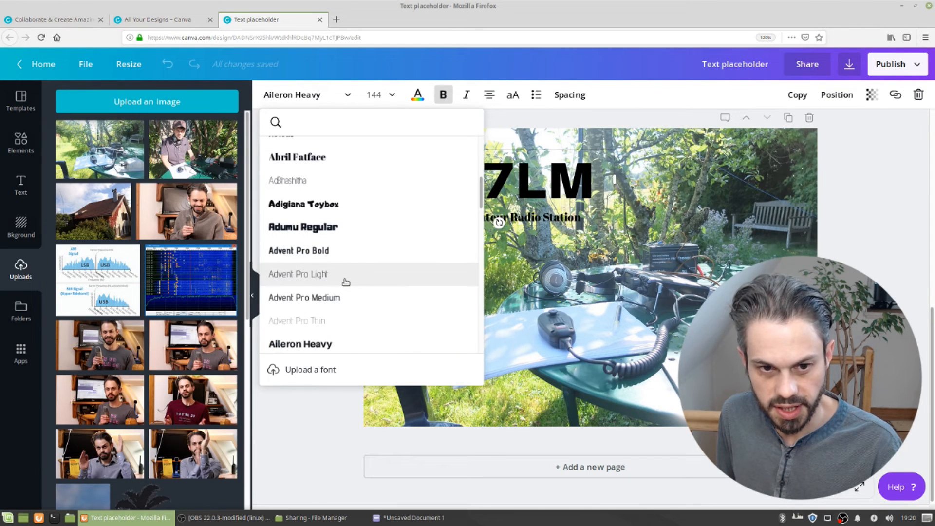
scroll(345, 283, down, 2)
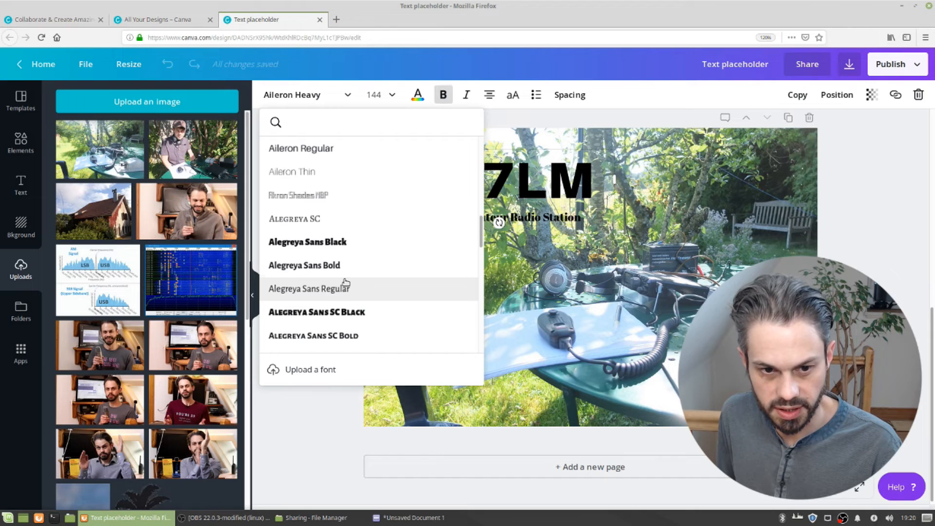
scroll(361, 300, down, 7)
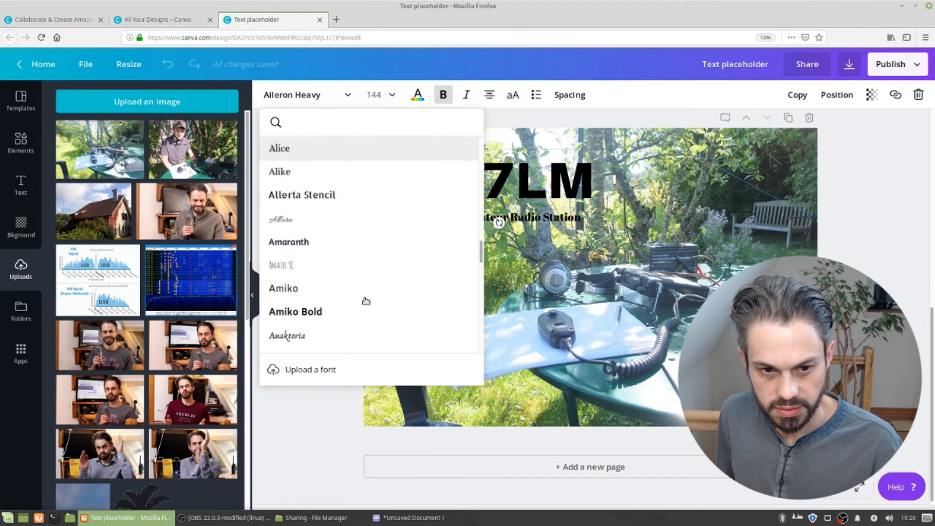
scroll(366, 300, down, 8)
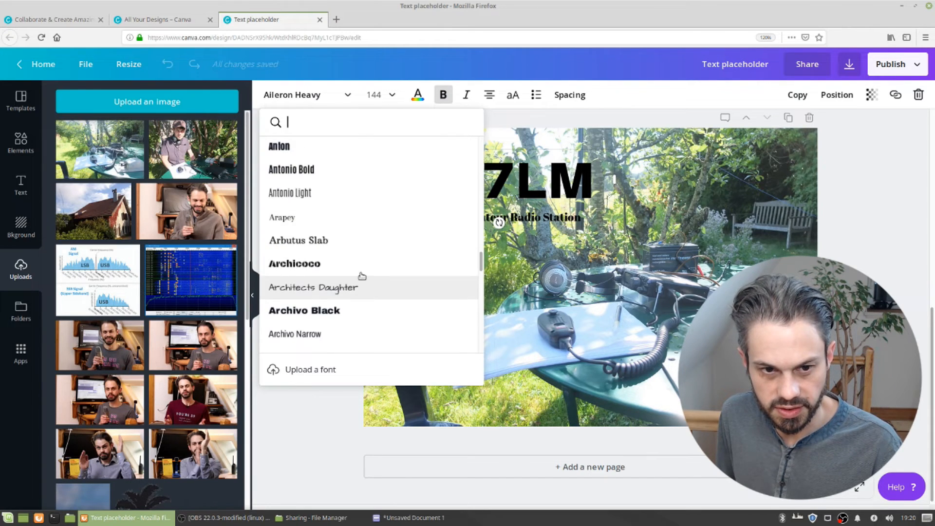
click(344, 174)
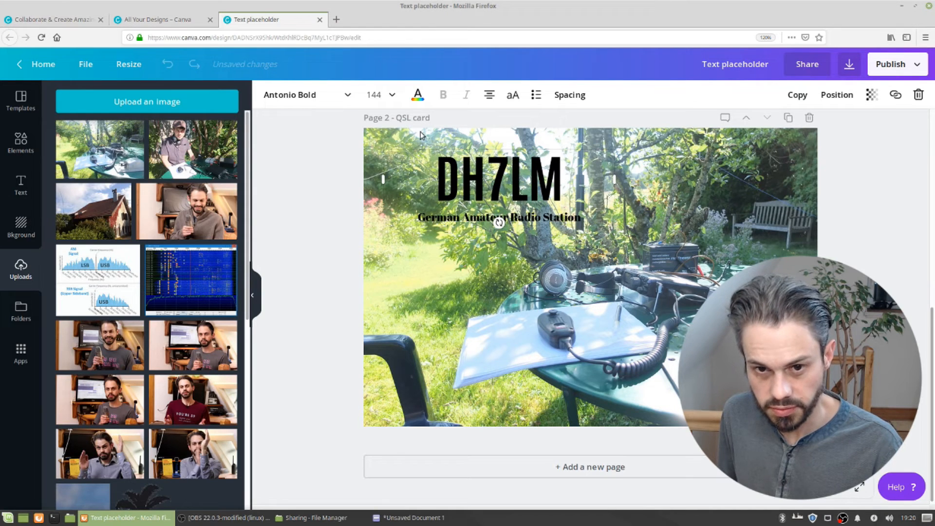
click(345, 101)
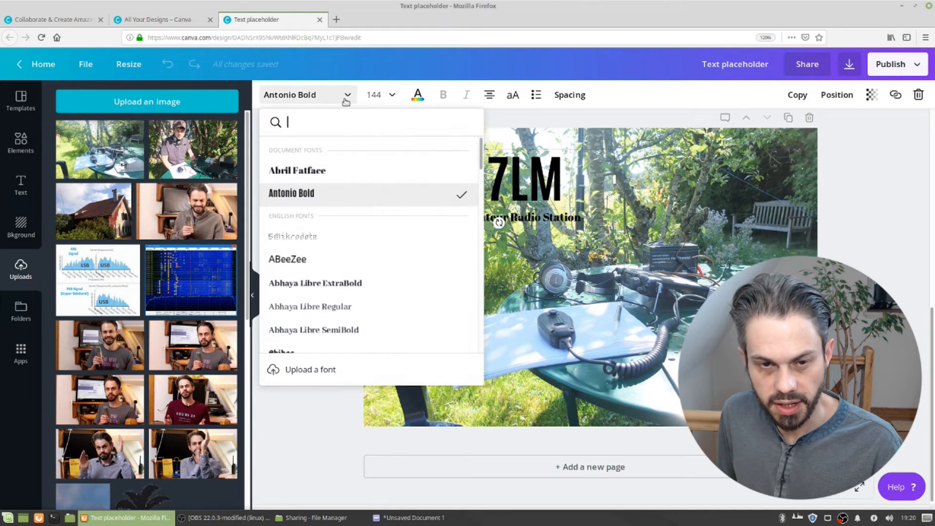
click(359, 171)
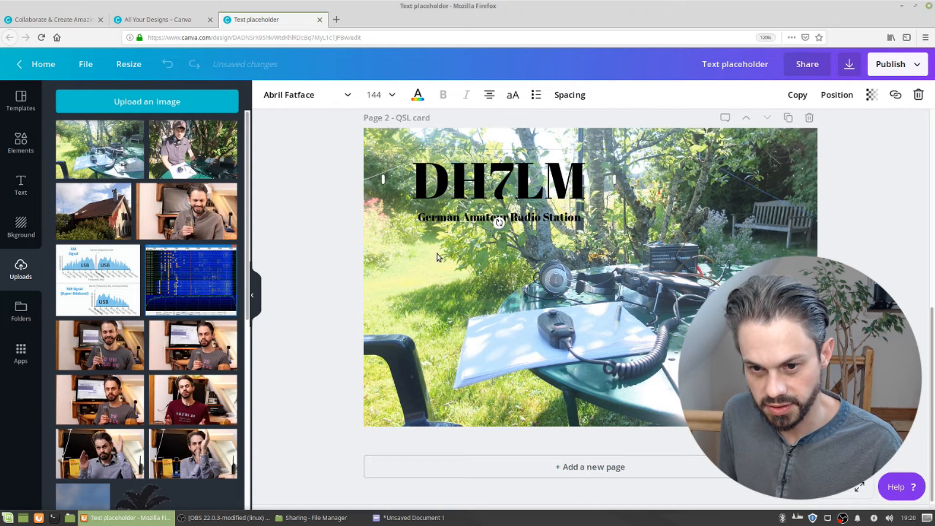
Append /p to the end of the callsign on the second page
click(423, 263)
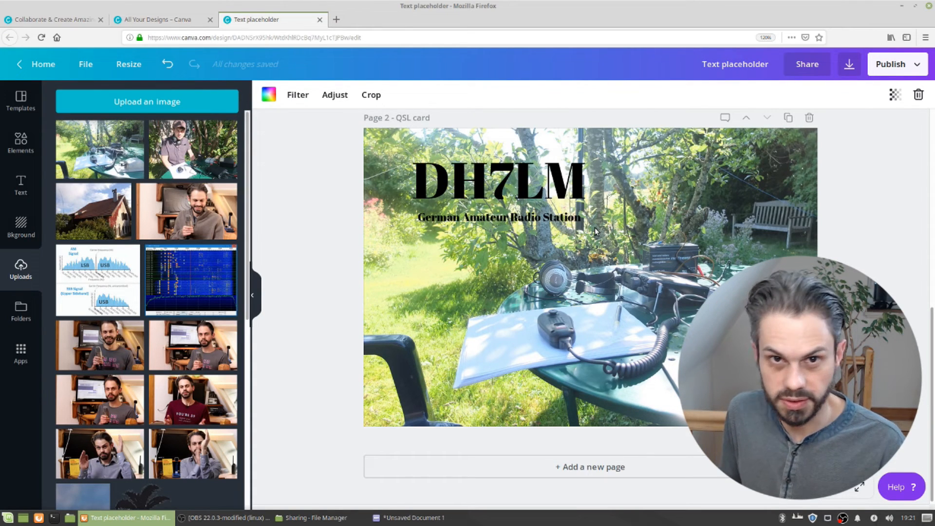
click(547, 184)
click(547, 184)
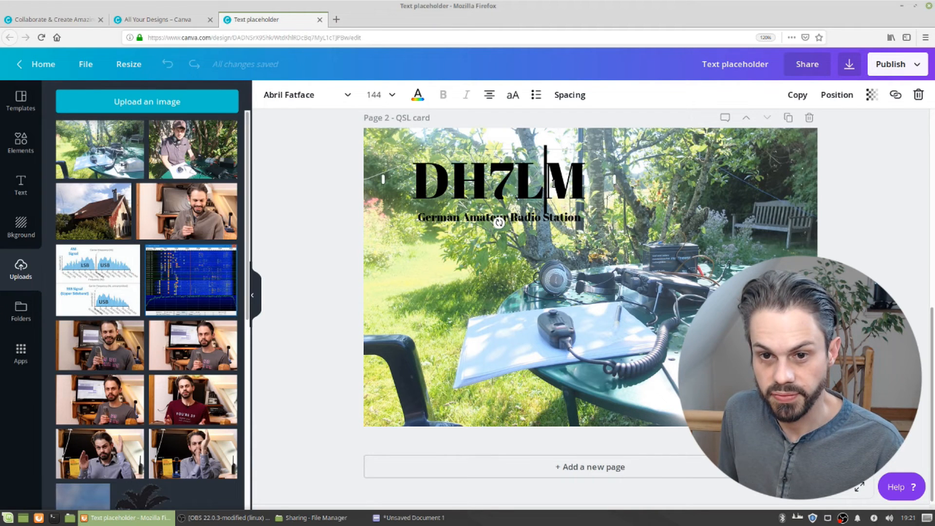
click(585, 181)
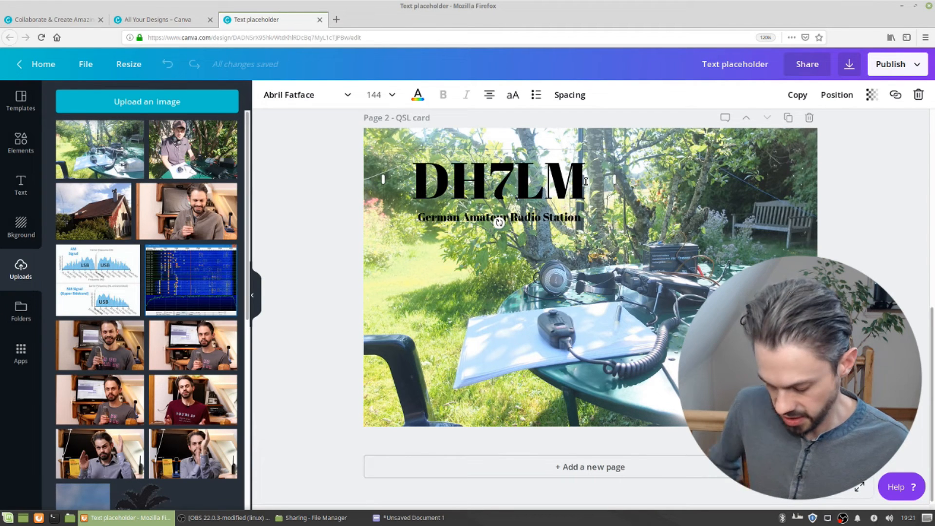
text(/p)
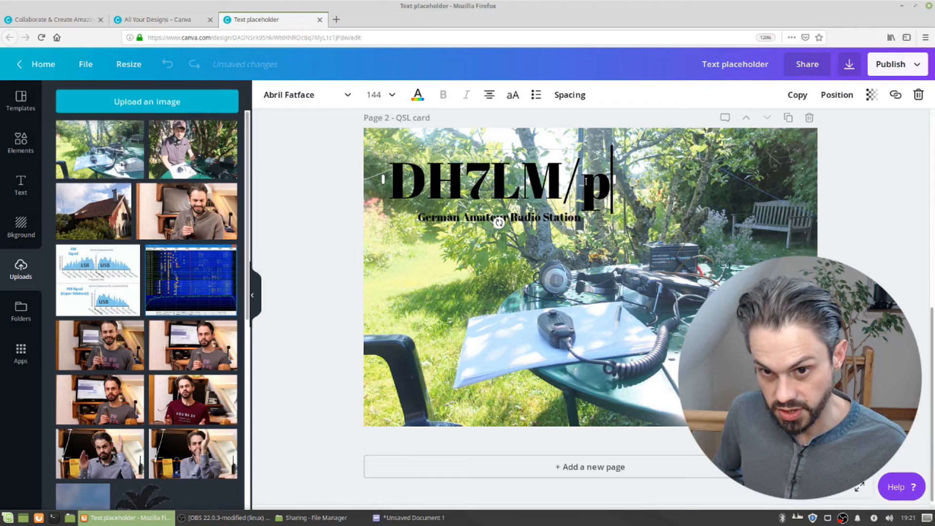
Move the subtitle on the second page slightly left so it lines up under the callsign
drag(550, 219, 527, 220)
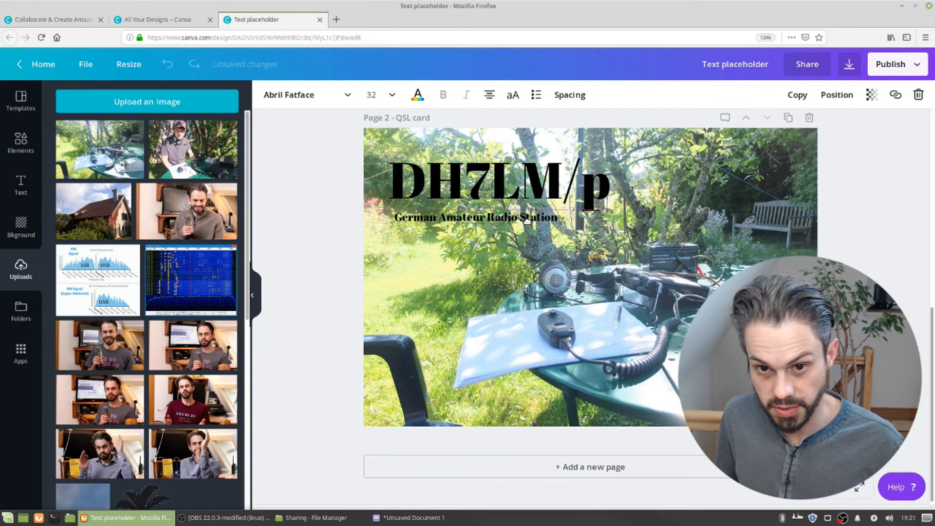
click(512, 261)
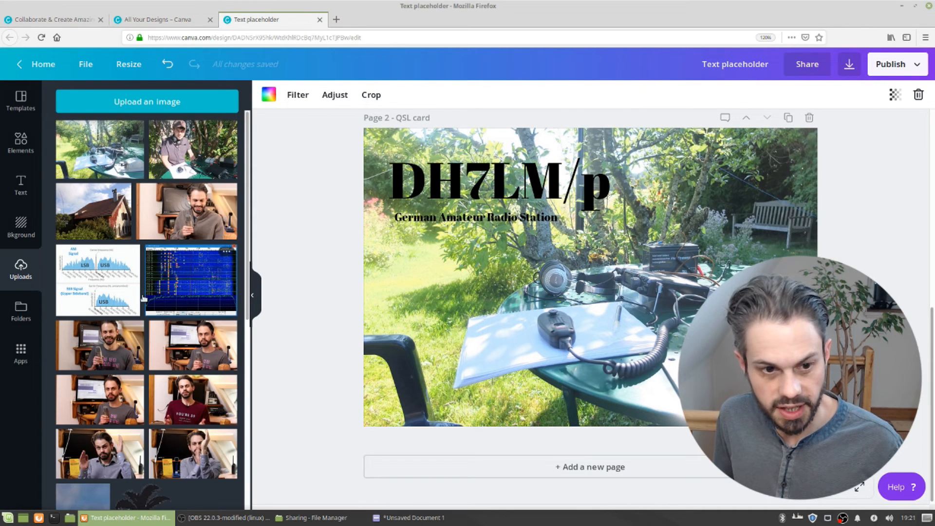
Add the IOTA logo from the uploads to the page and shrink it into the top-right corner
scroll(181, 306, down, 2)
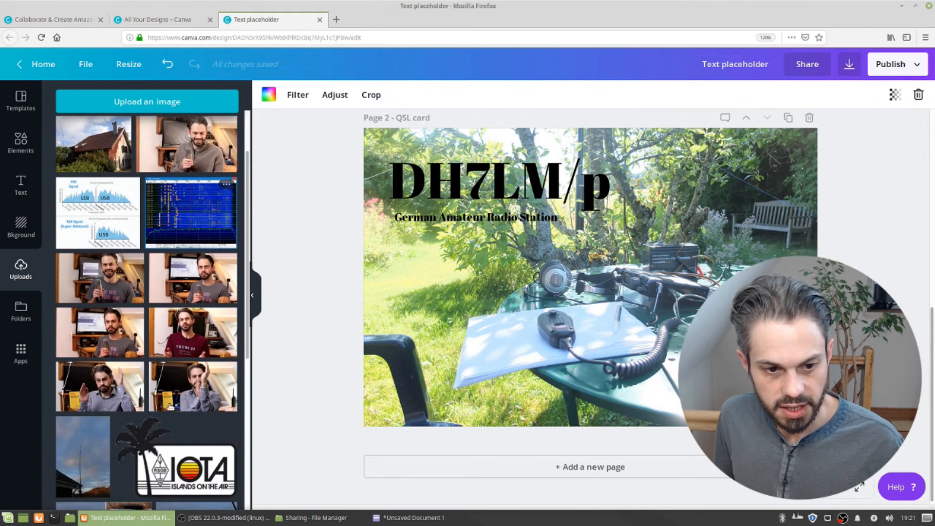
drag(160, 448, 520, 259)
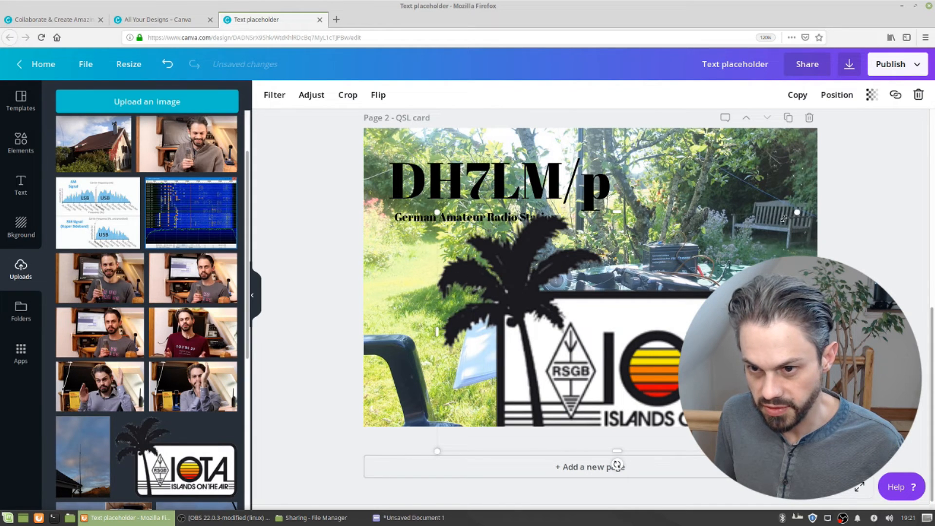
drag(737, 266, 587, 396)
drag(464, 433, 468, 337)
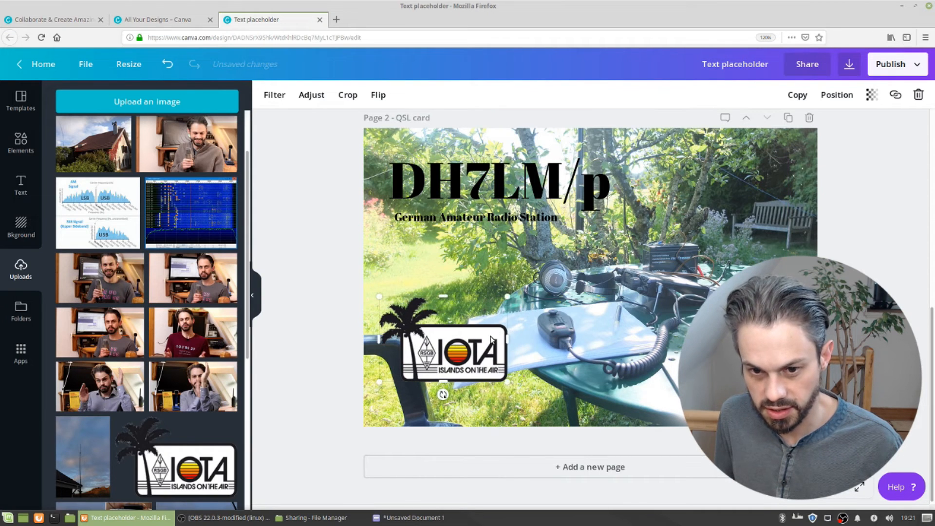
drag(508, 296, 771, 182)
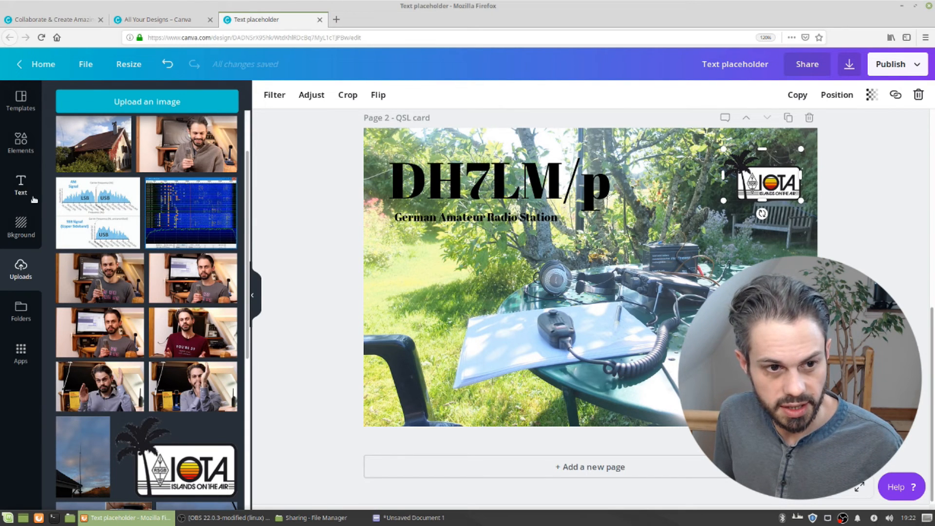
Add a circle shape and stretch it into a wide ellipse over the callsign area
click(21, 141)
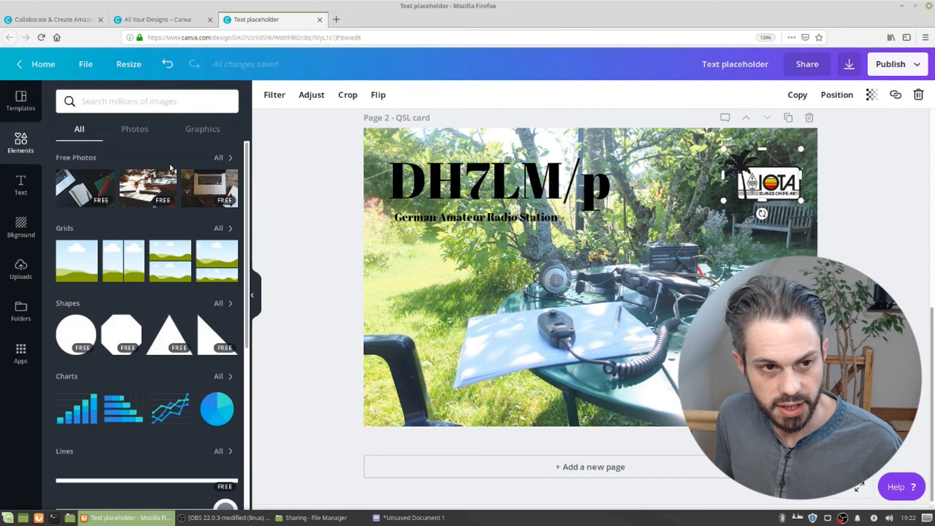
scroll(126, 283, down, 3)
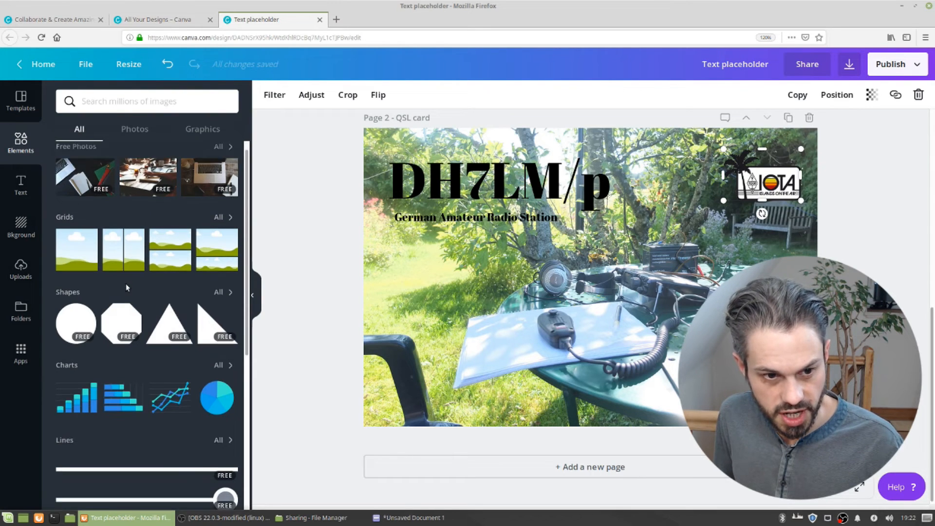
scroll(126, 288, down, 2)
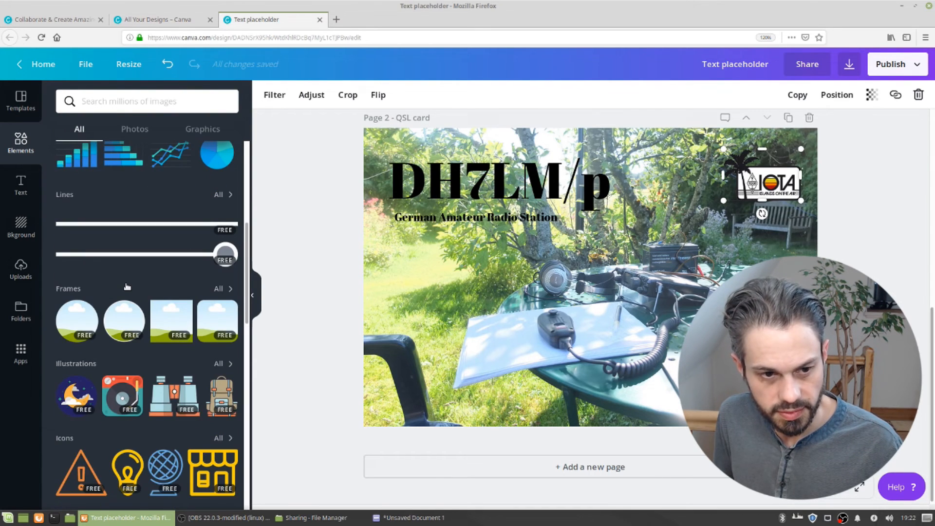
scroll(126, 284, up, 5)
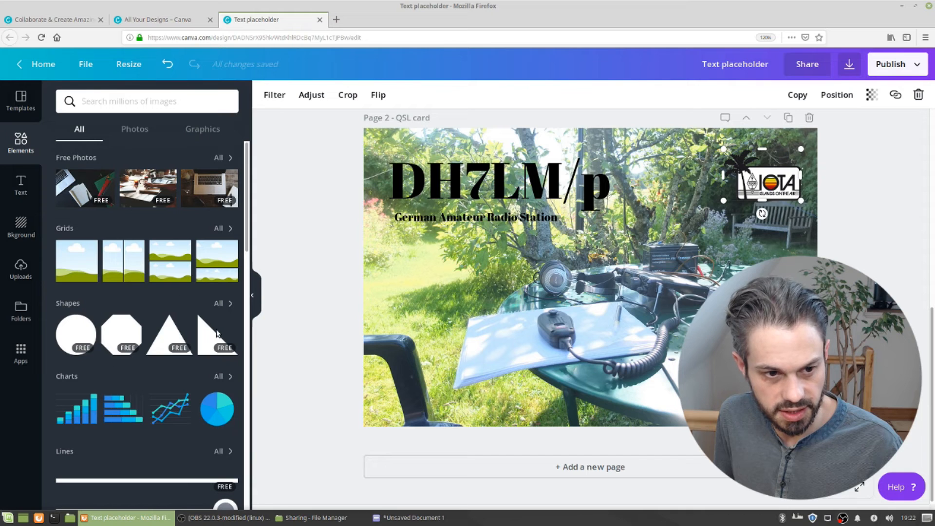
click(84, 337)
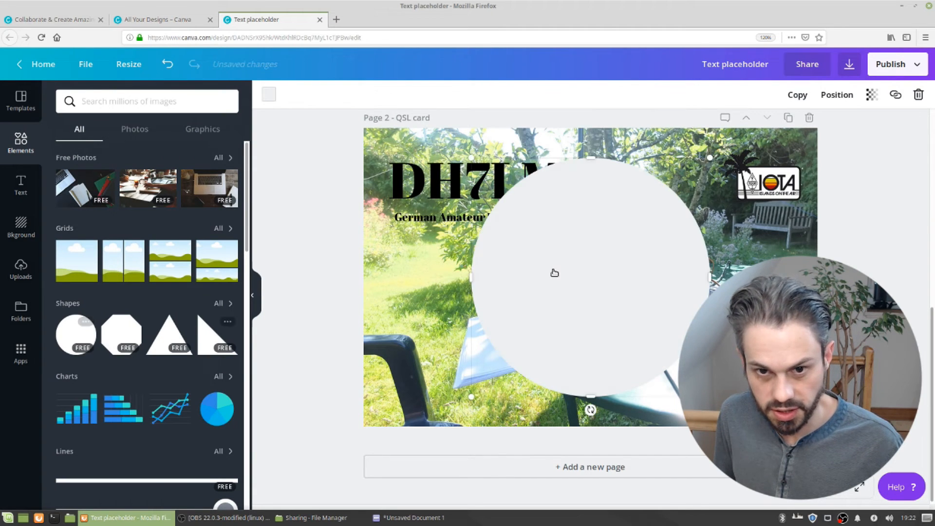
drag(595, 363, 519, 219)
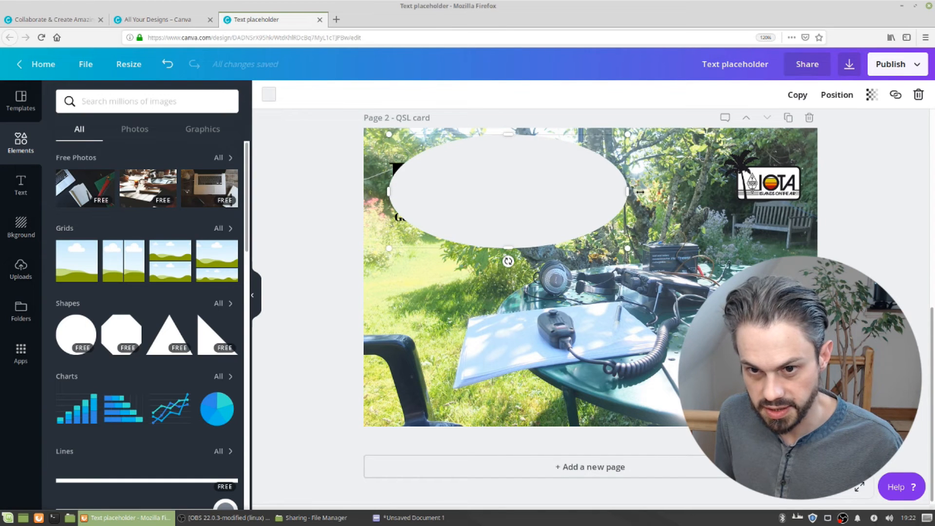
drag(638, 192, 646, 192)
drag(547, 194, 533, 195)
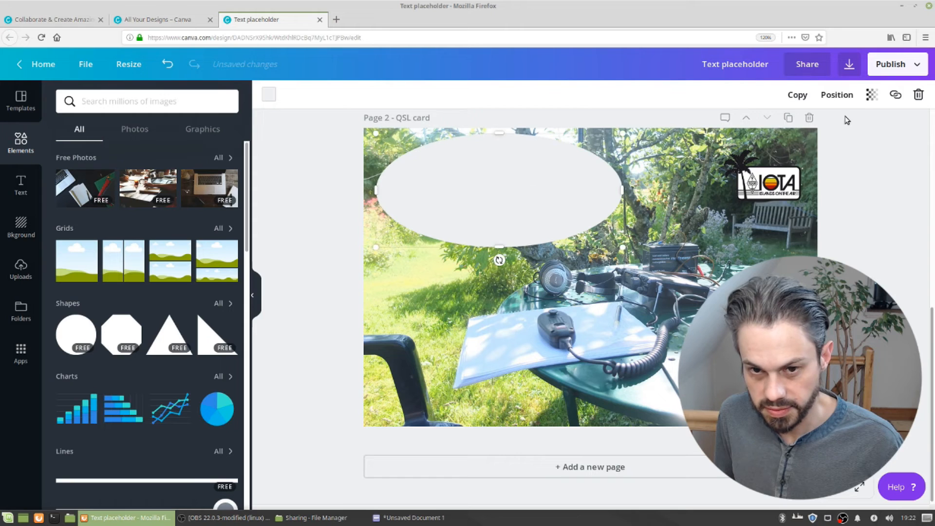
Set the ellipse's transparency to 57 and send it backward behind the callsign text
click(871, 96)
click(809, 127)
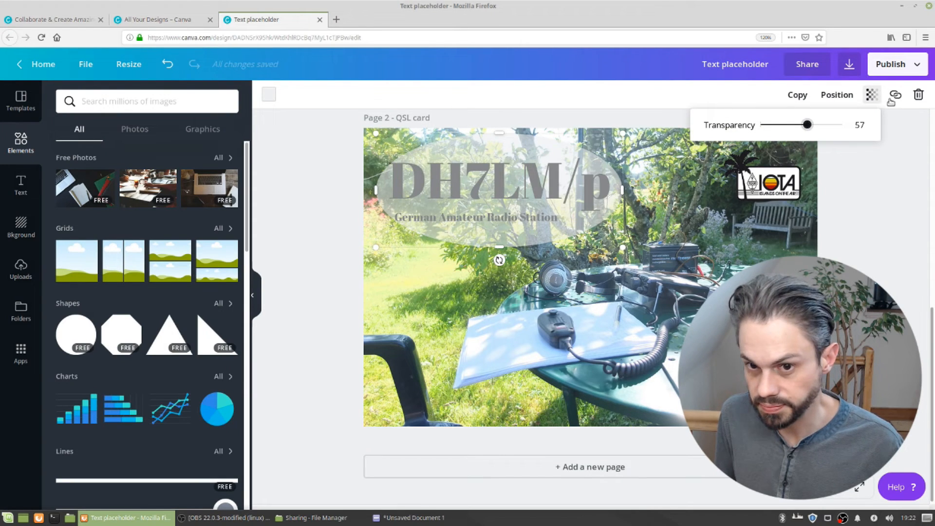
click(840, 97)
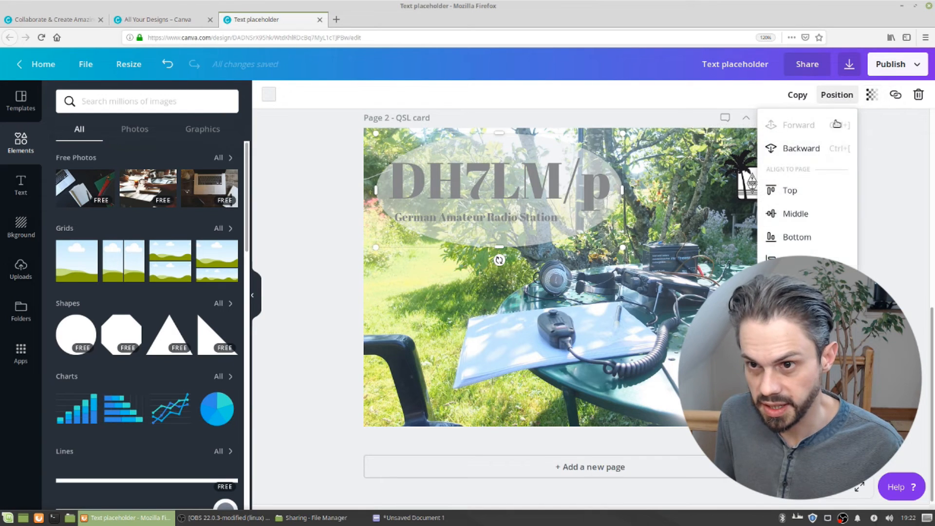
click(804, 148)
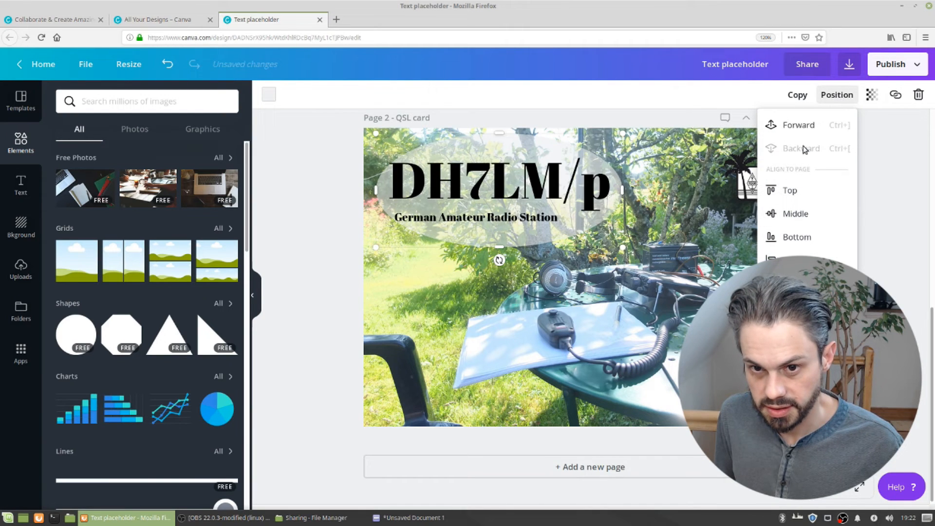
Reposition the ellipse and callsign so the text sits centred inside the ellipse
drag(563, 235, 560, 239)
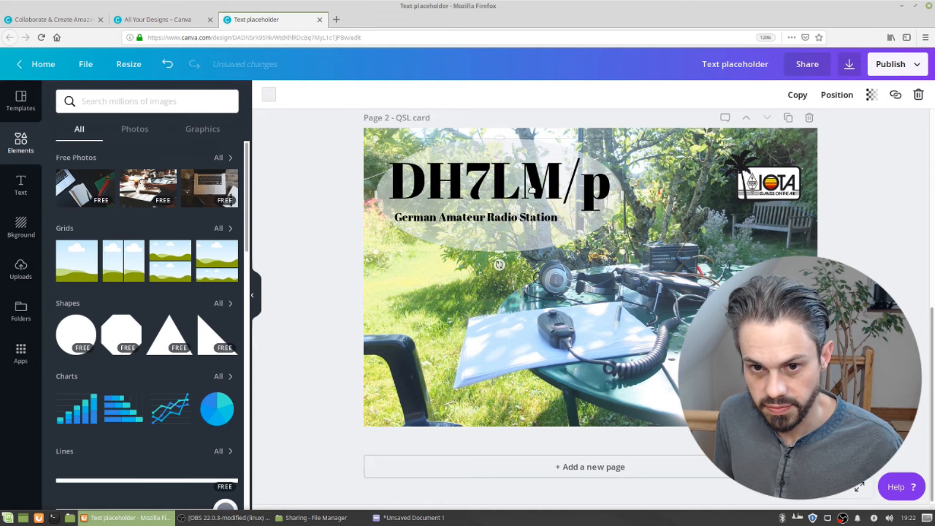
drag(534, 191, 519, 218)
click(482, 237)
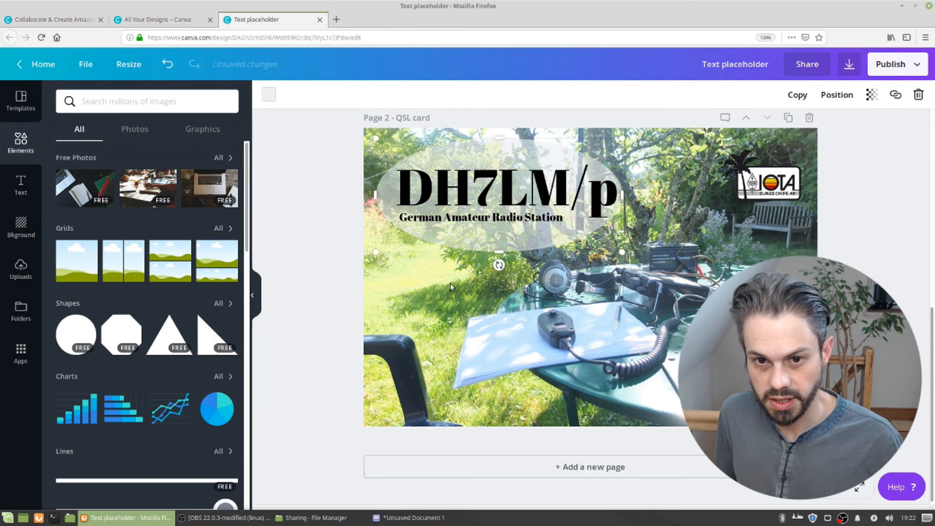
click(431, 295)
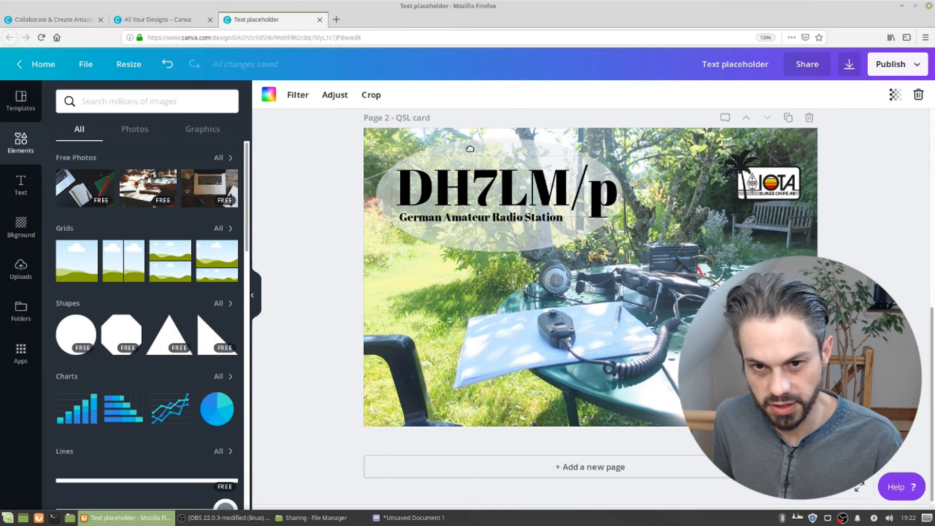
click(470, 148)
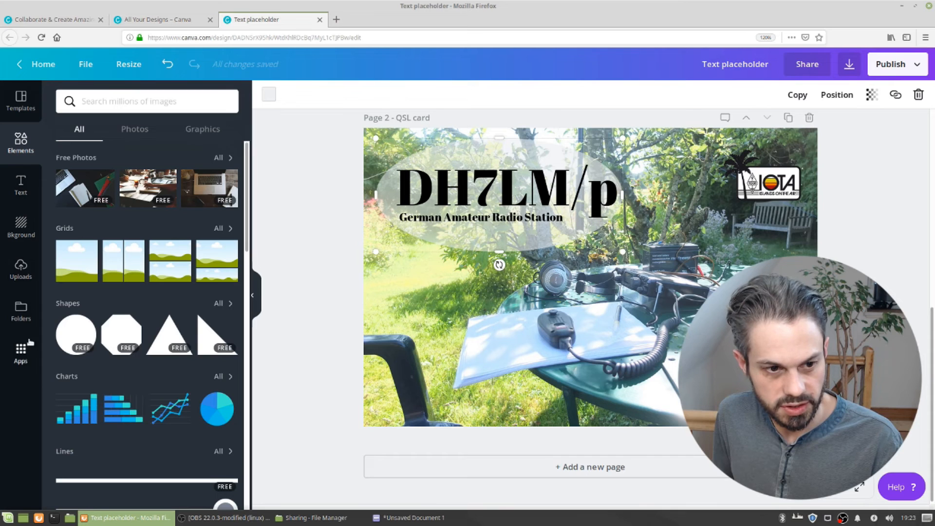
Upload the SnapShot_dipole_video2.jpg photo from the Sharing folder into the uploads
click(288, 520)
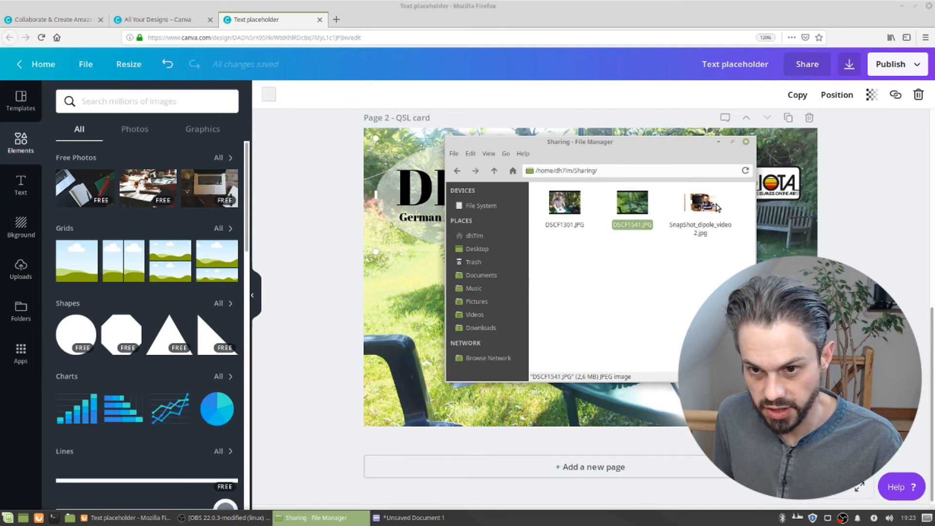
drag(712, 209, 175, 226)
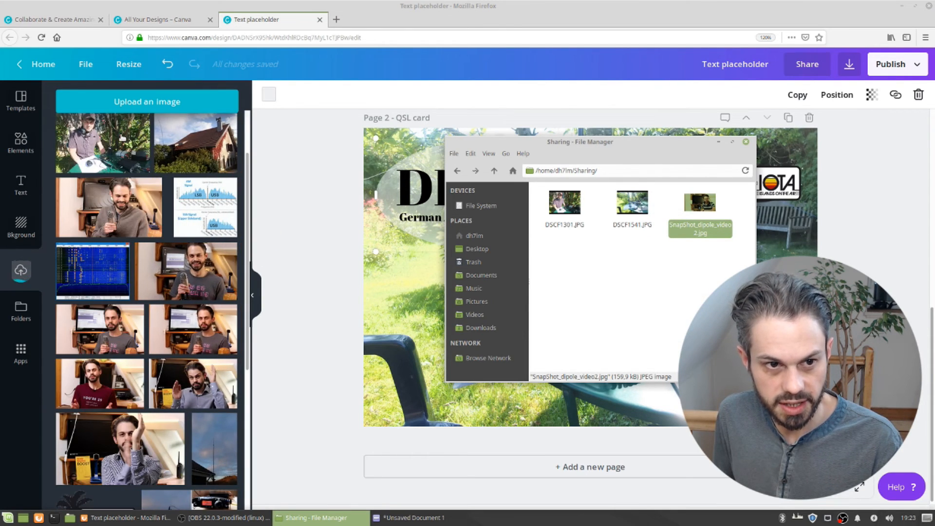
click(120, 193)
scroll(120, 193, up, 3)
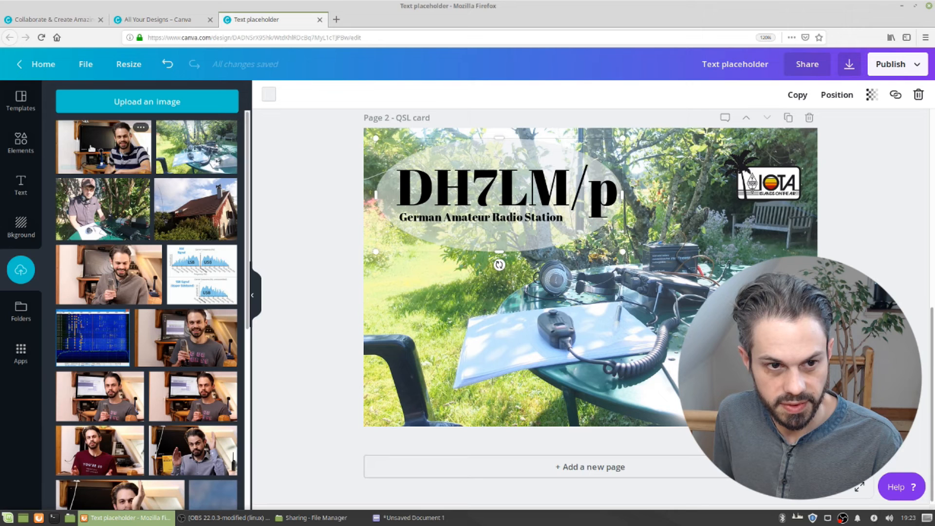
Place the uploaded station photo on the page and shrink it into the lower-left corner
drag(104, 146, 452, 240)
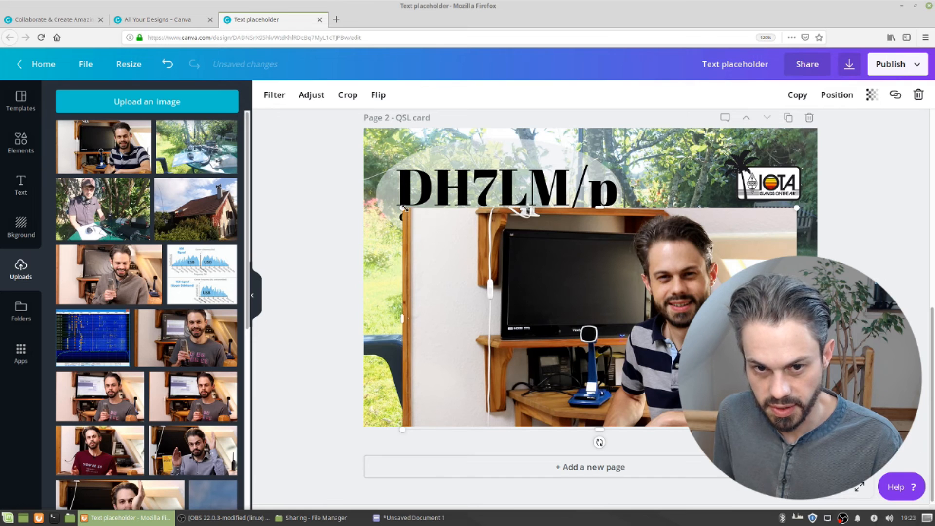
key(ctrl+z)
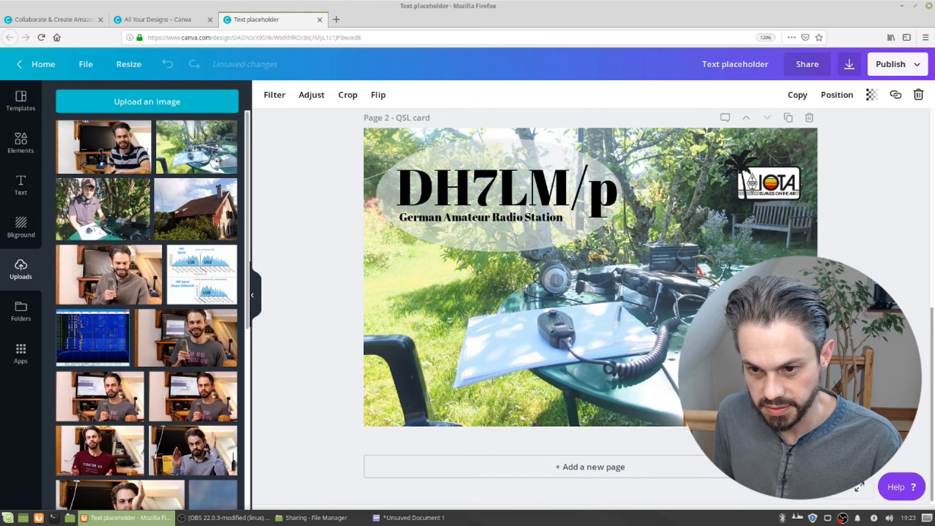
drag(716, 398, 423, 359)
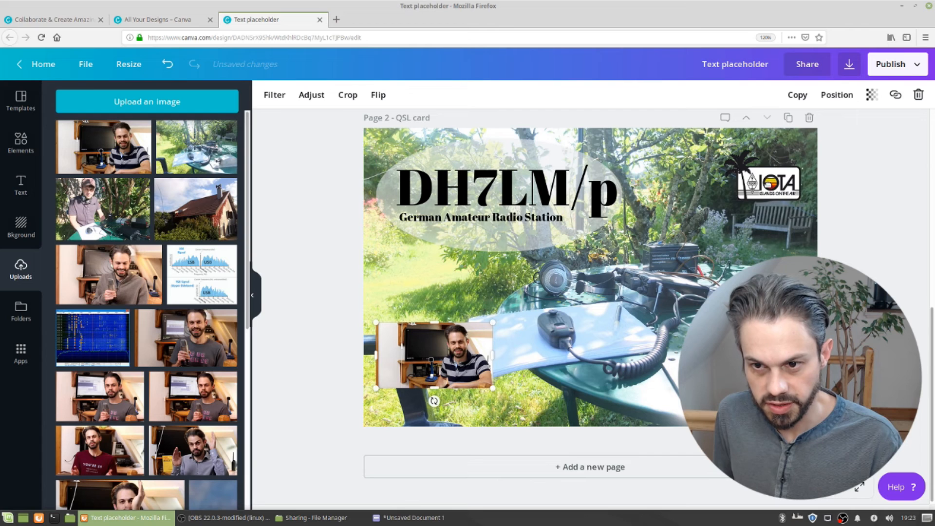
drag(746, 187, 502, 386)
drag(599, 391, 760, 388)
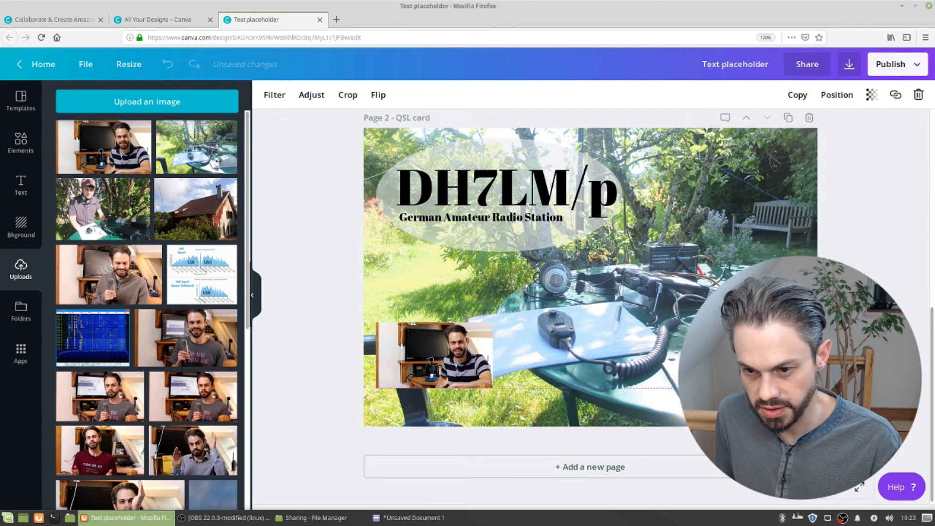
drag(467, 356, 467, 383)
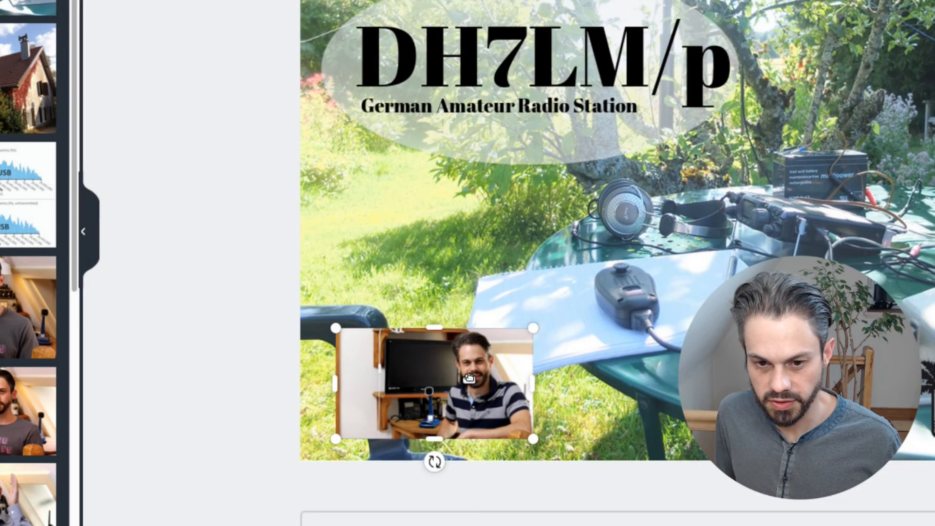
drag(442, 371, 470, 364)
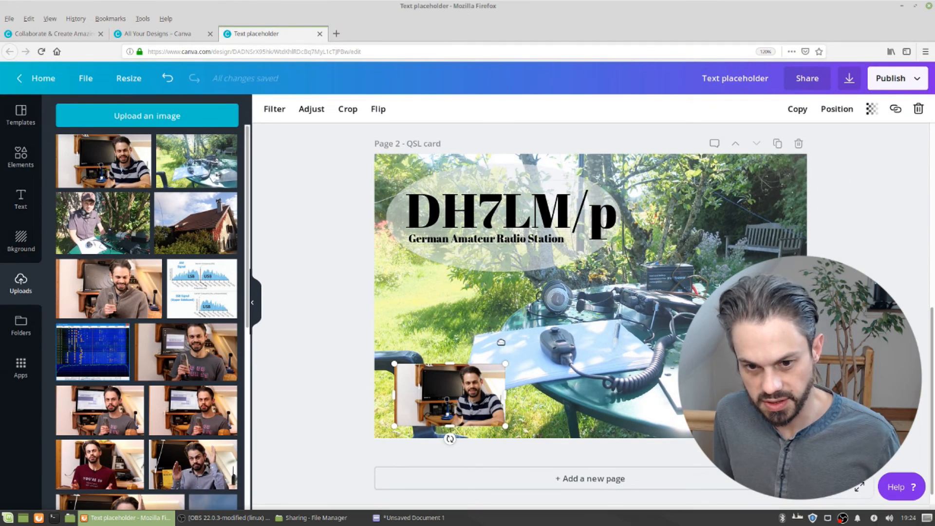
Select the ellipse together with the callsign and subtitle and move them slightly right and down
click(520, 312)
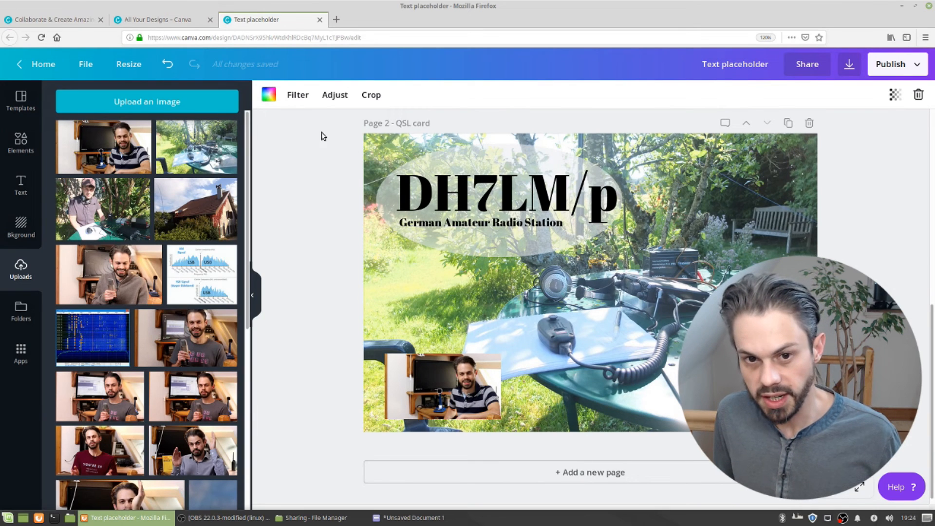
drag(310, 155, 556, 259)
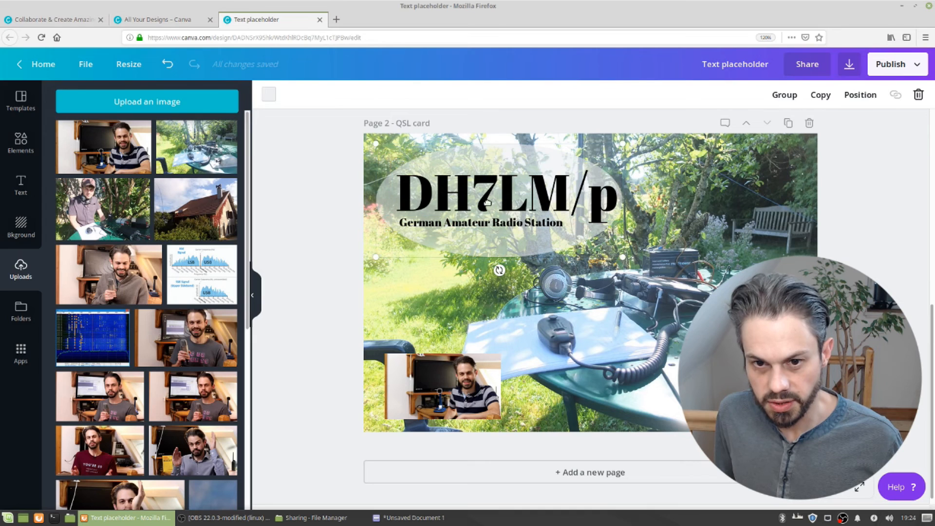
drag(484, 202, 497, 214)
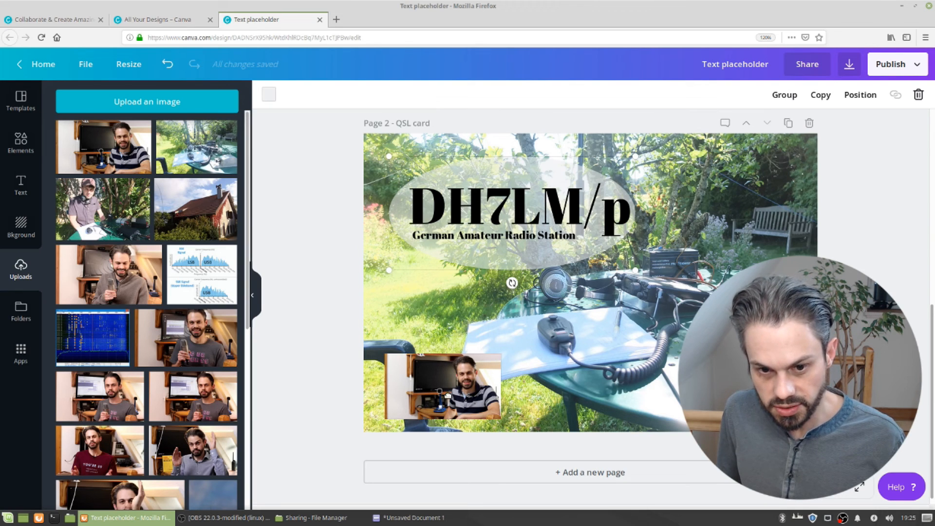
Nudge the small station photo slightly upward within the lower-left corner
drag(745, 384, 748, 388)
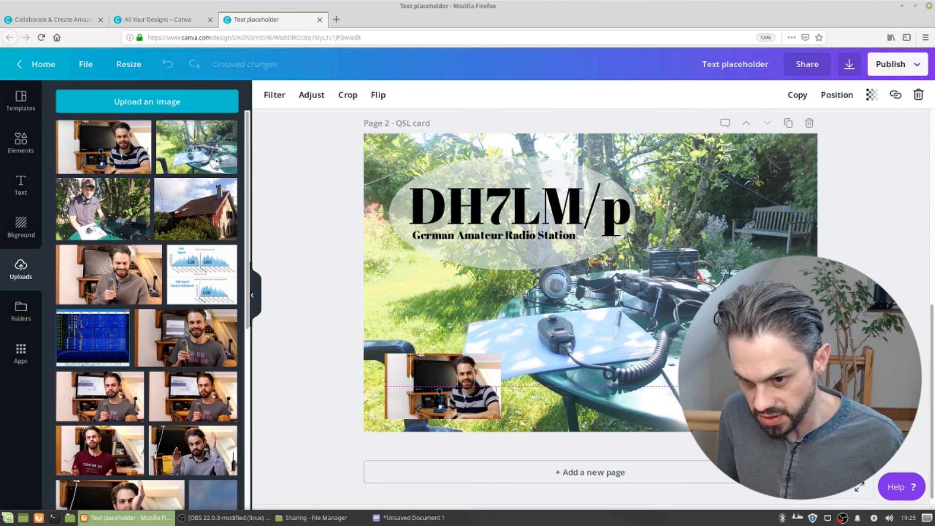
drag(446, 414, 453, 393)
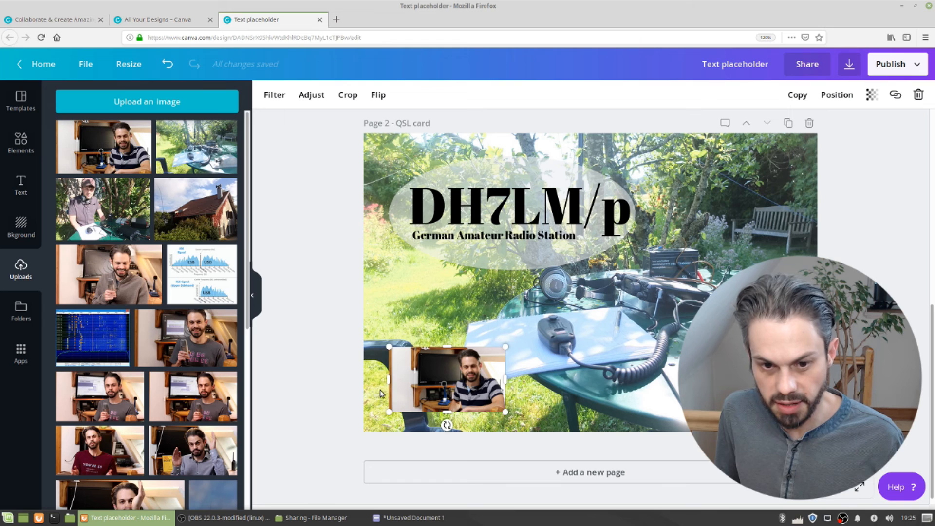
drag(423, 394, 420, 392)
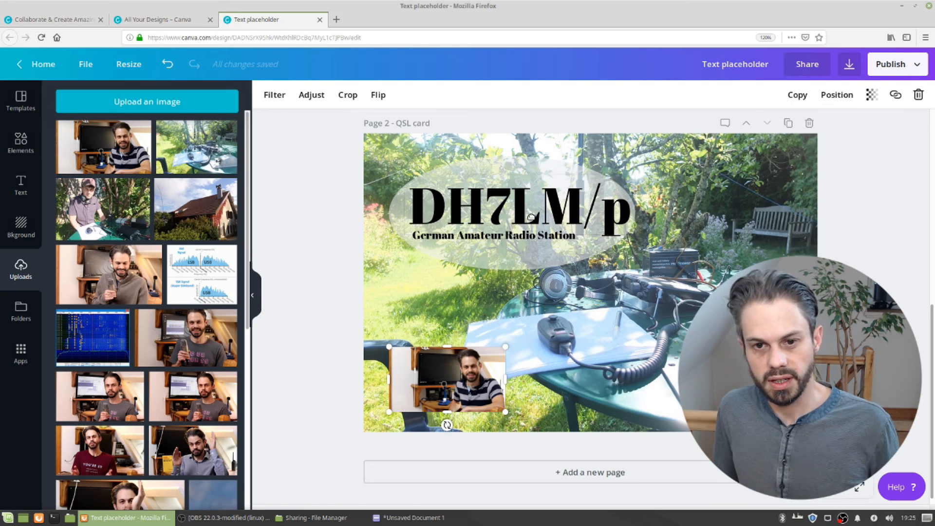
Select the DH7LM part of the callsign text and change its colour to red
click(483, 200)
click(484, 199)
double_click(484, 200)
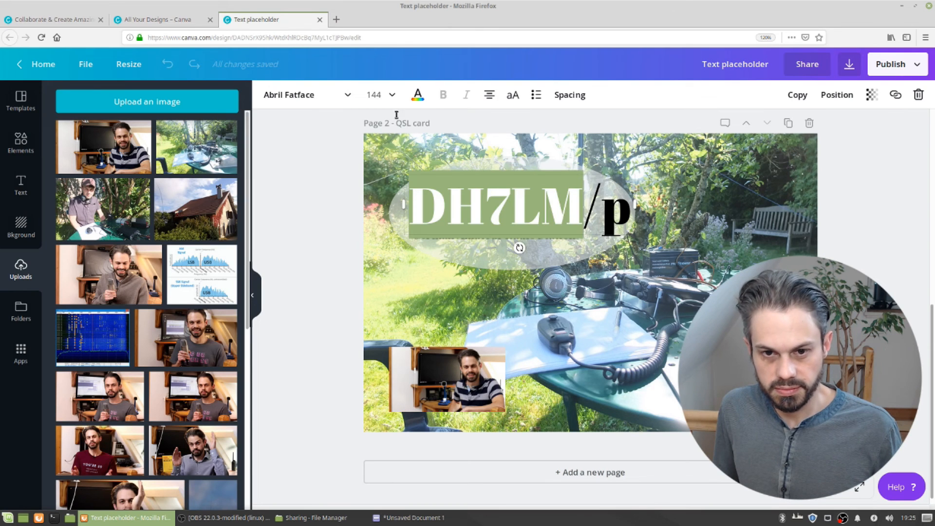
click(418, 94)
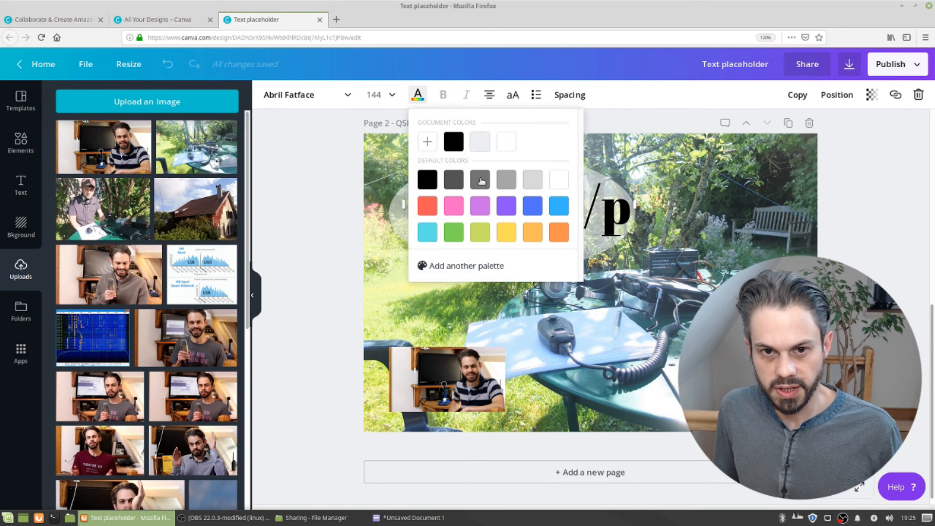
click(427, 206)
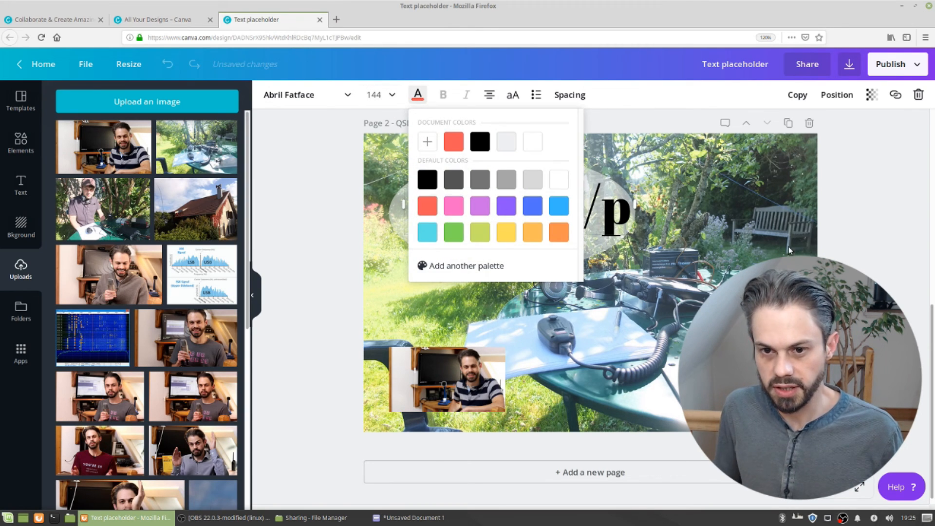
click(858, 253)
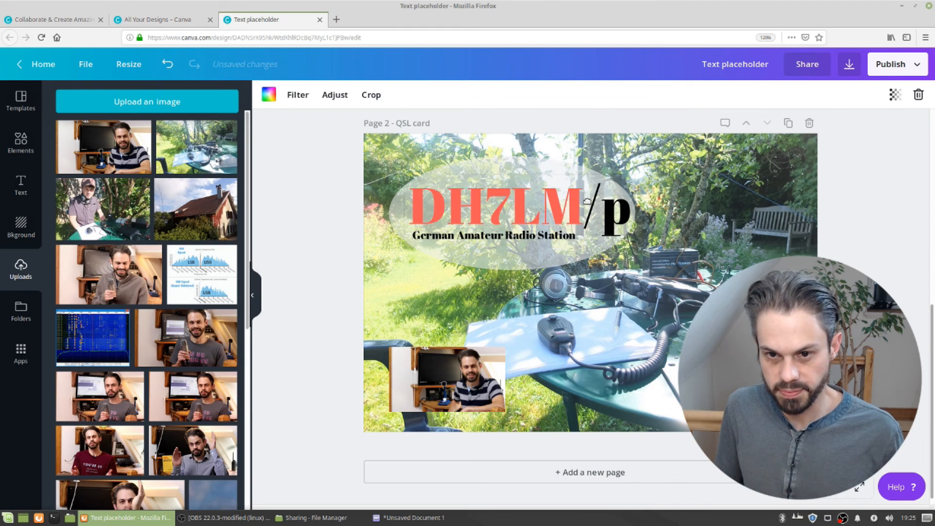
Select the /p suffix of the callsign and apply the same red document colour
click(588, 202)
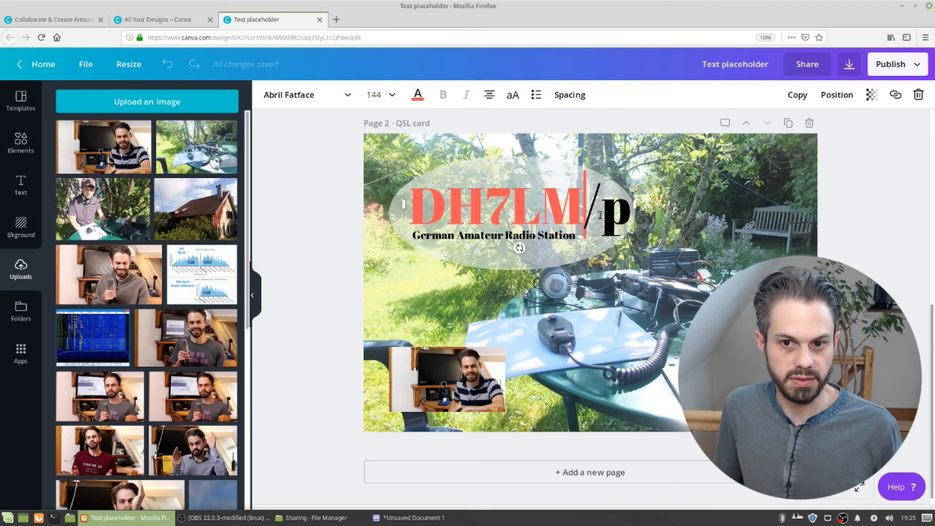
key(shift+Right)
key(shift+Right)
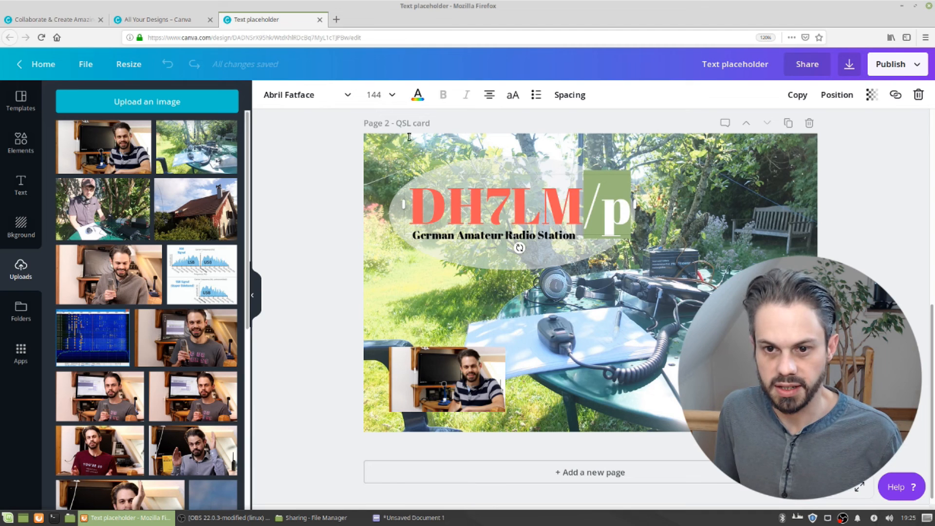
click(418, 95)
click(506, 147)
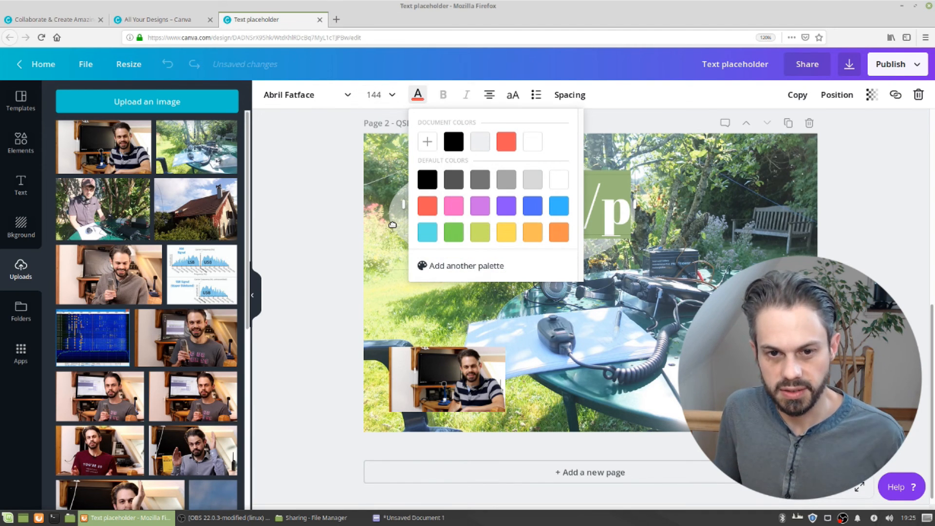
click(453, 244)
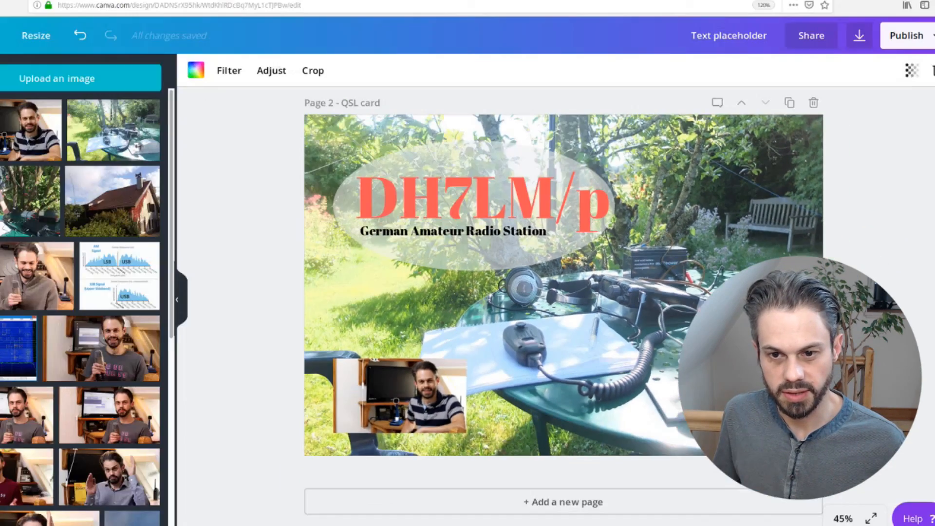
scroll(505, 302, up, 2)
scroll(636, 307, up, 6)
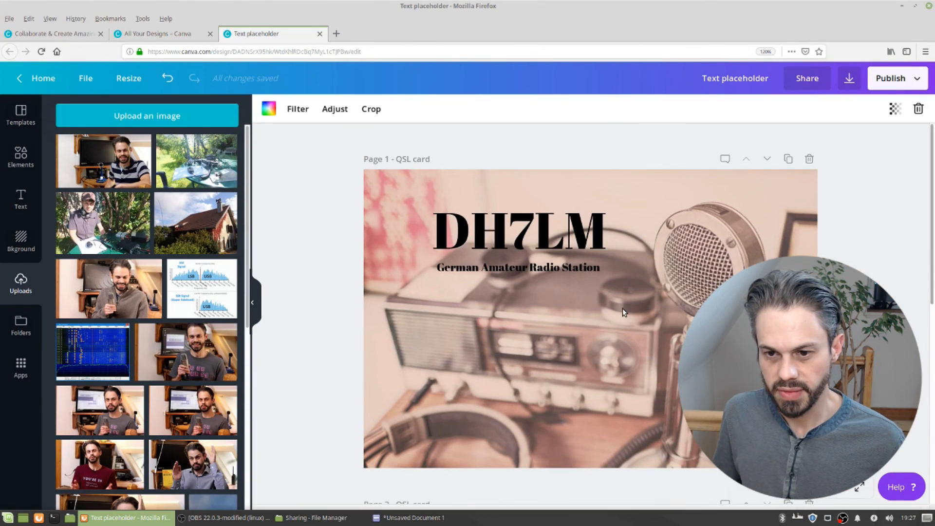
scroll(617, 320, down, 6)
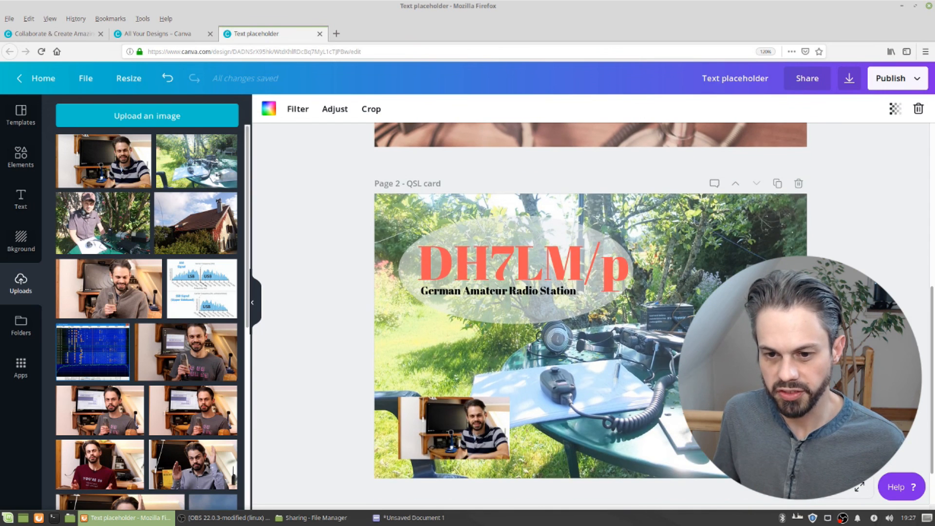